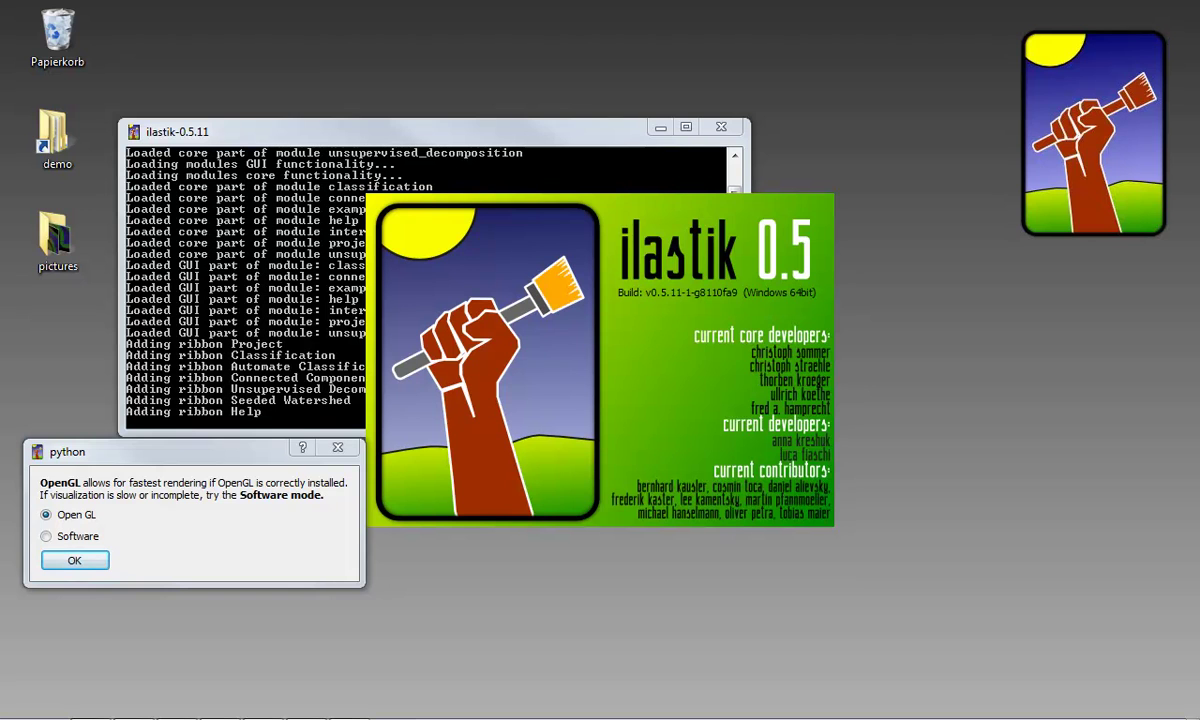
# Keep OpenGL, then create a new project with Desktop/pictures/neuro-3d/neuro-knott-large.h5 as its data.
pyautogui.click(86, 561)
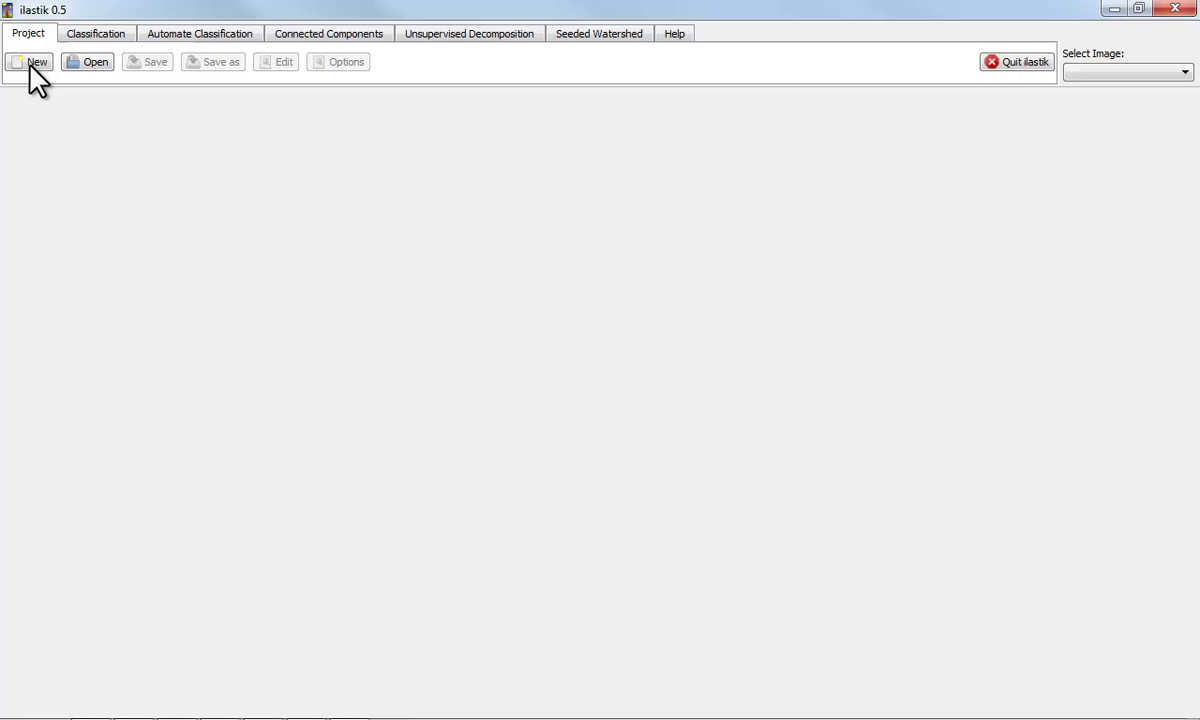
pyautogui.click(31, 62)
pyautogui.click(245, 379)
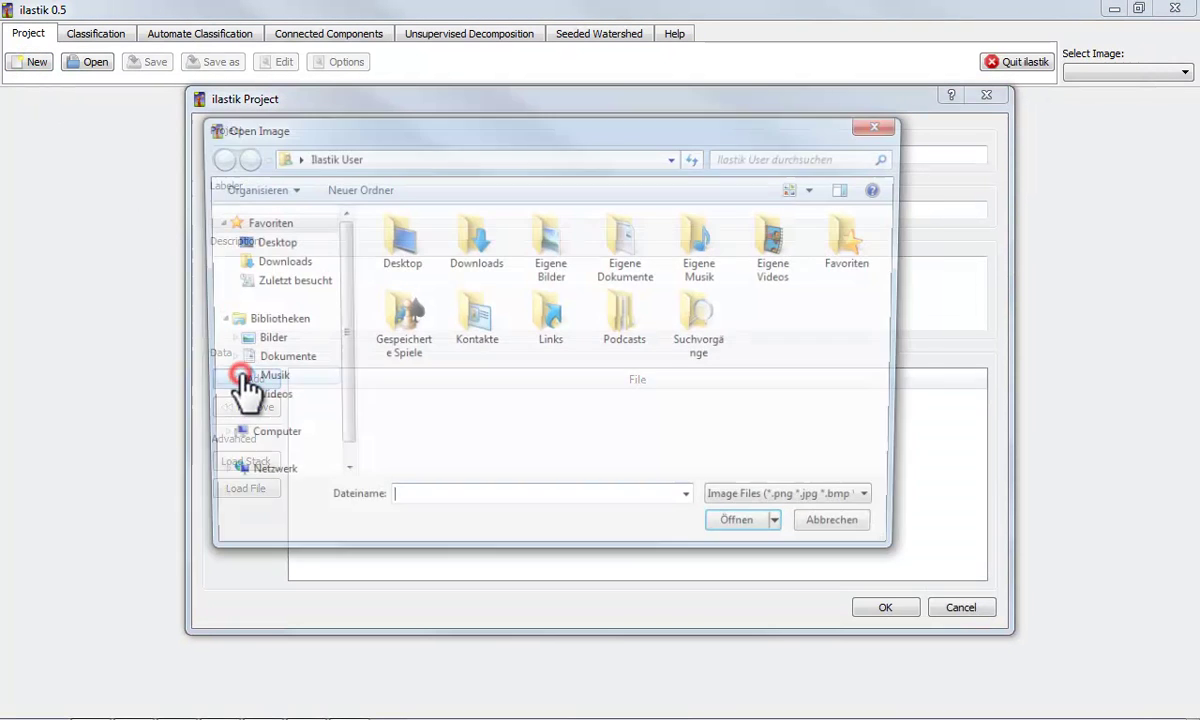
pyautogui.click(267, 242)
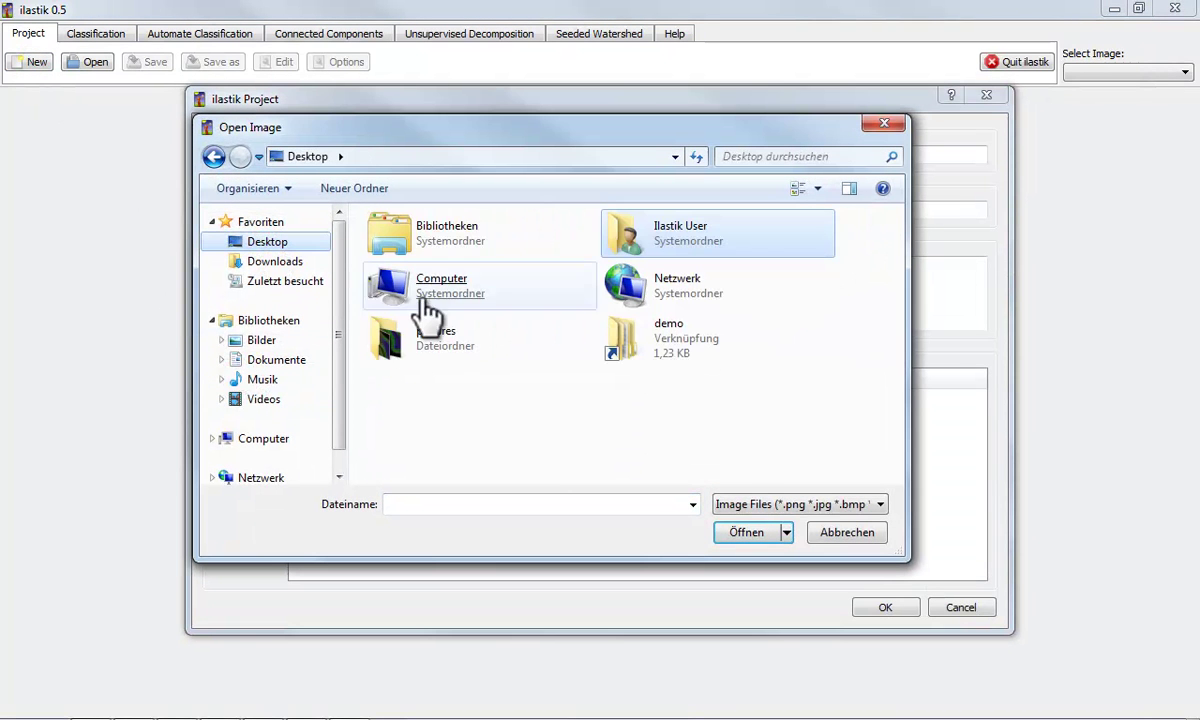
pyautogui.doubleClick(520, 340)
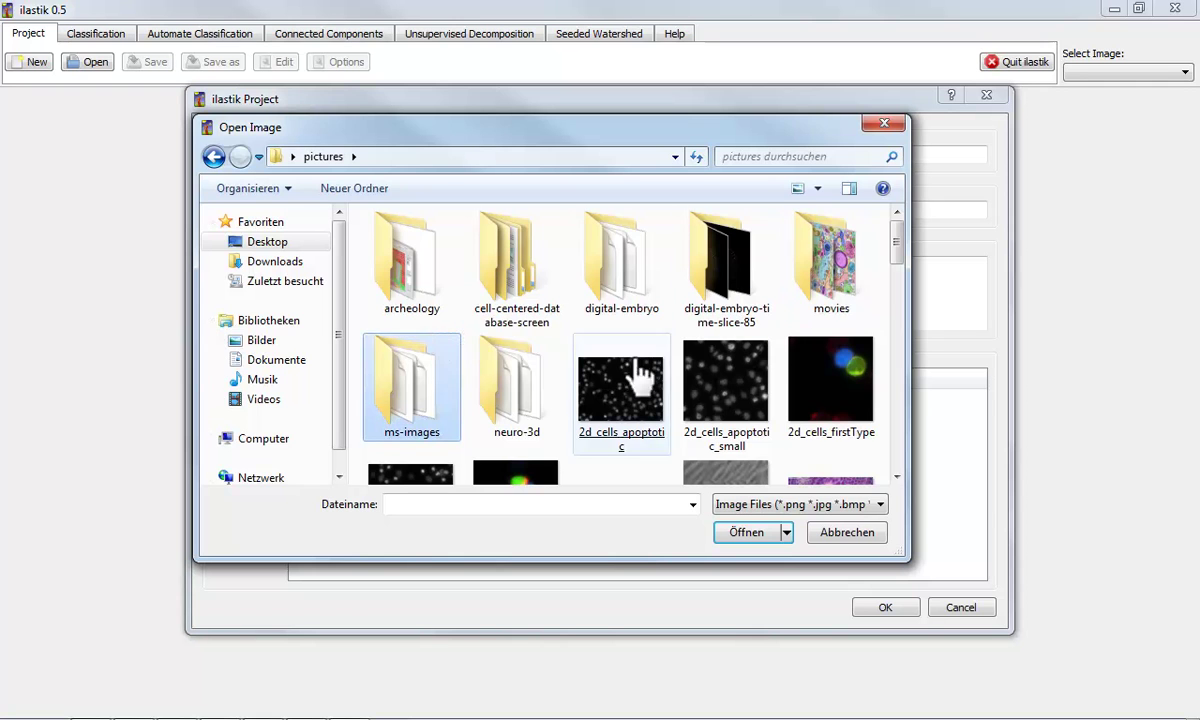
pyautogui.doubleClick(517, 405)
pyautogui.doubleClick(436, 342)
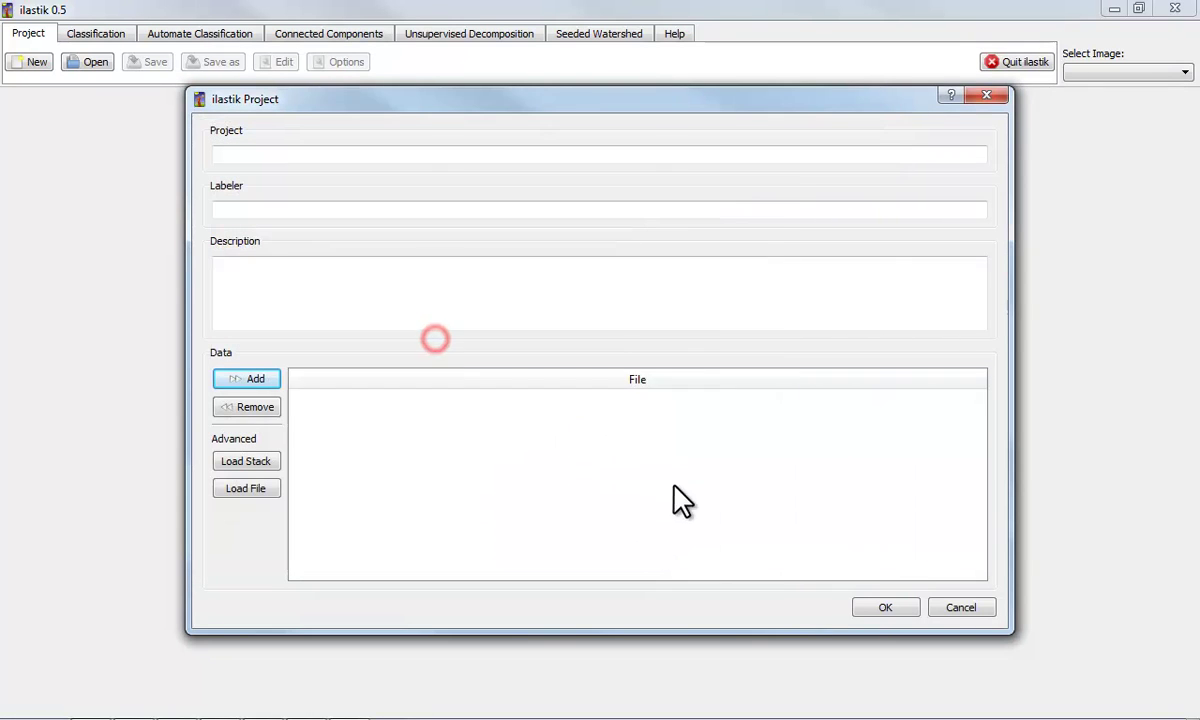
pyautogui.click(884, 608)
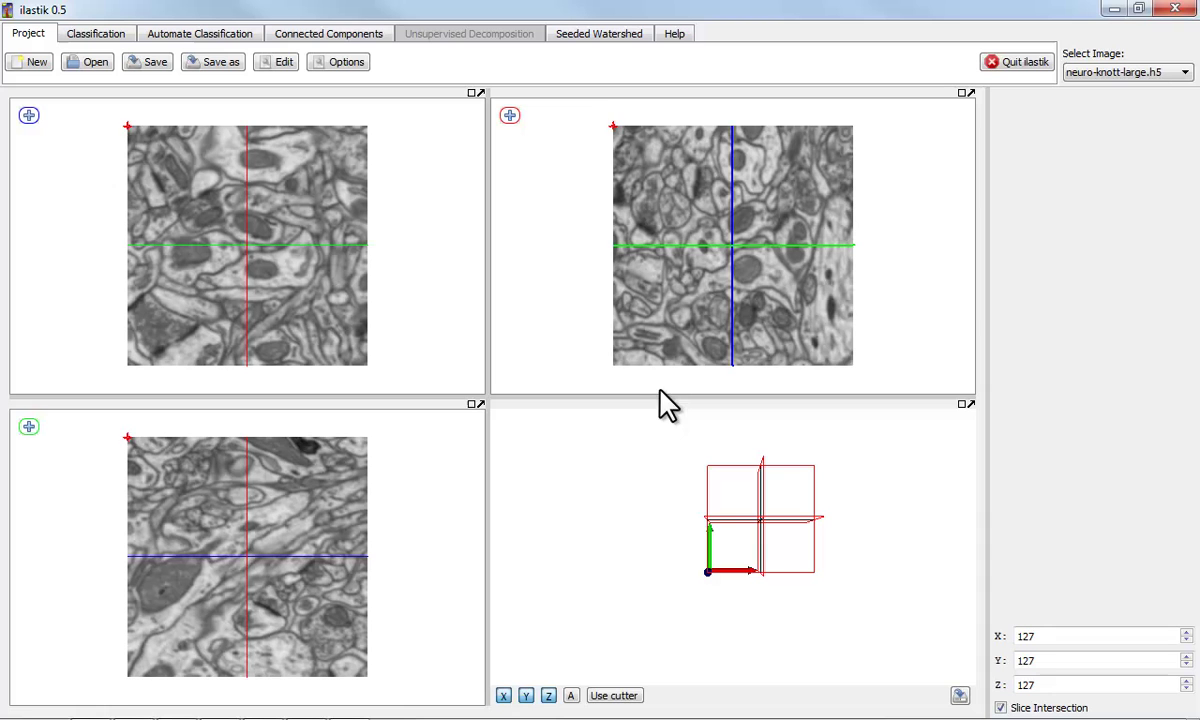
# Zoom into the slice views and step the Y and Z slices to 125.
pyautogui.scroll(1, 569, 322)
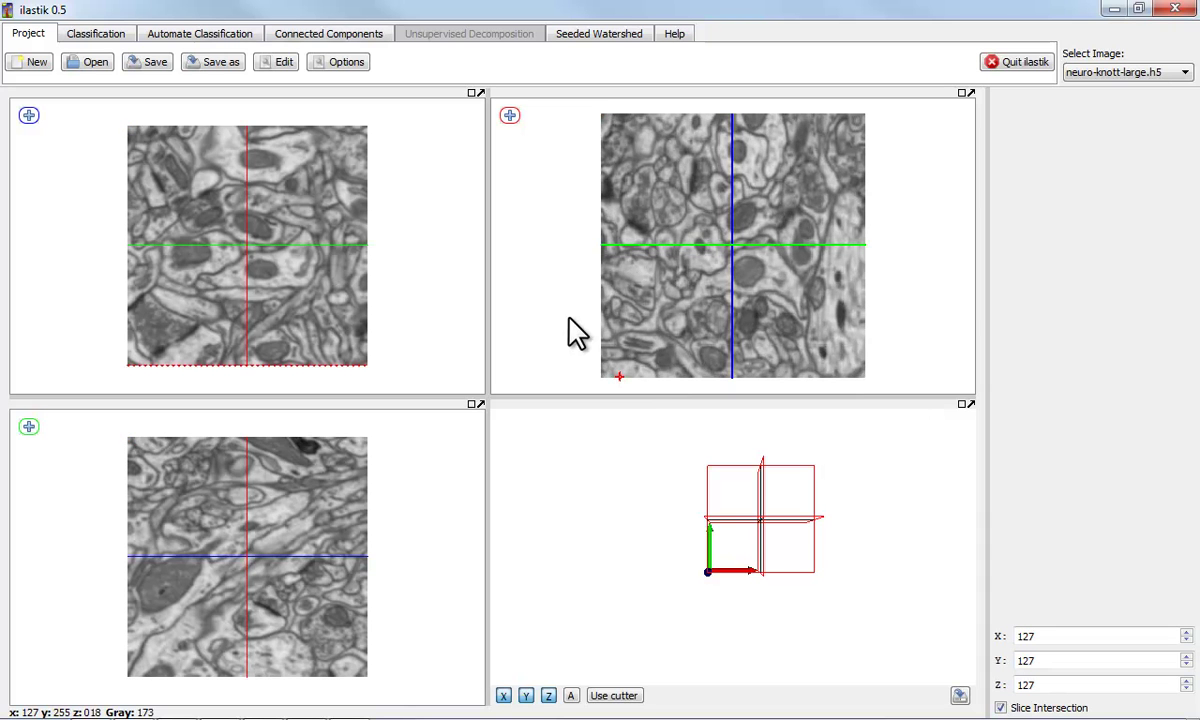
pyautogui.scroll(1, 447, 318)
pyautogui.keyDown('ctrl'); pyautogui.scroll(1, 443, 440); pyautogui.keyUp('ctrl')
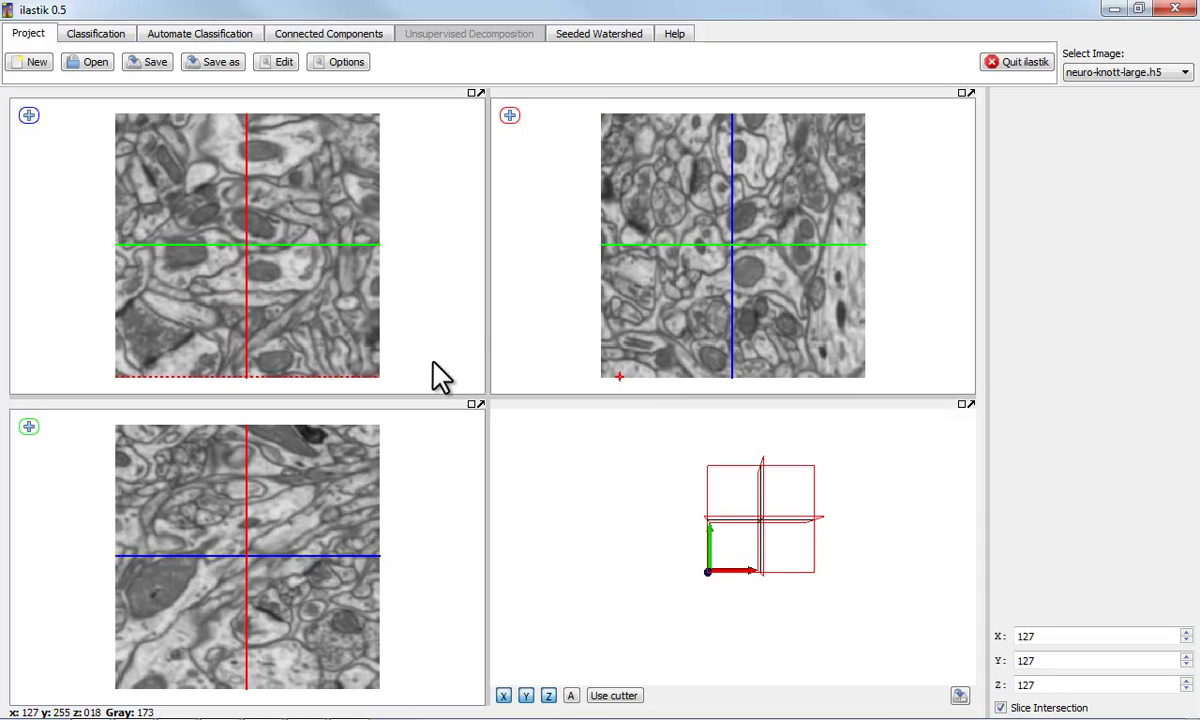
pyautogui.scroll(4, 432, 365)
pyautogui.scroll(-6, 432, 365)
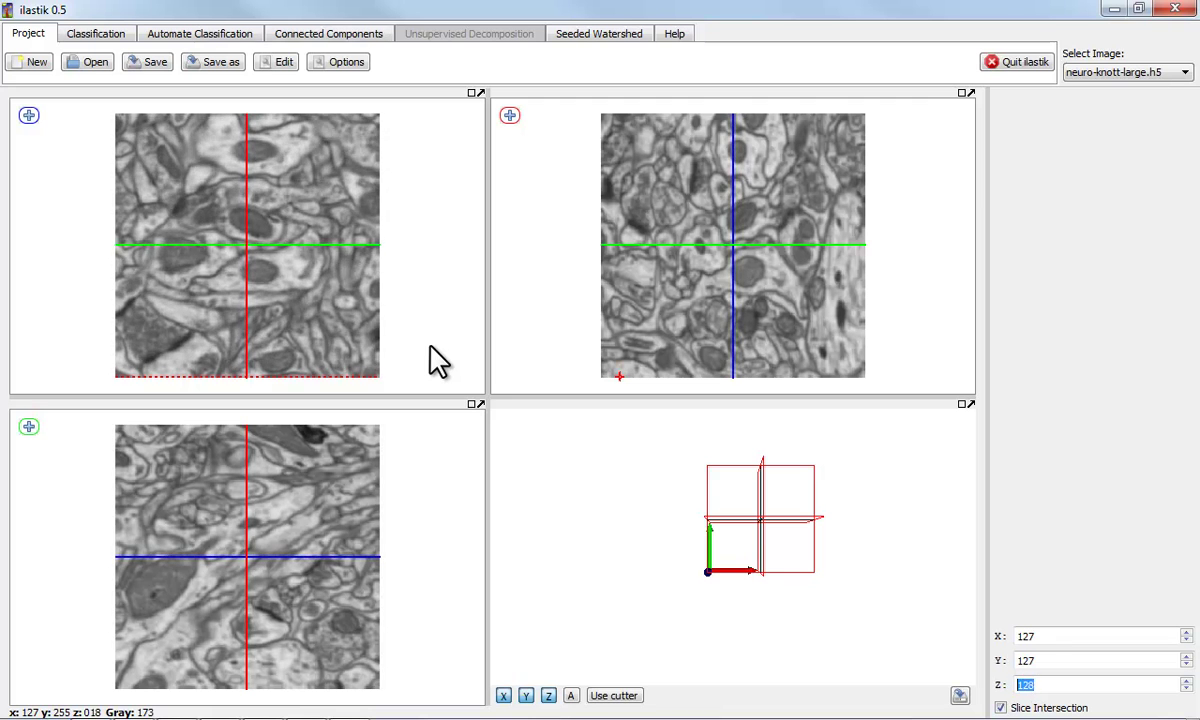
pyautogui.scroll(-1, 460, 533)
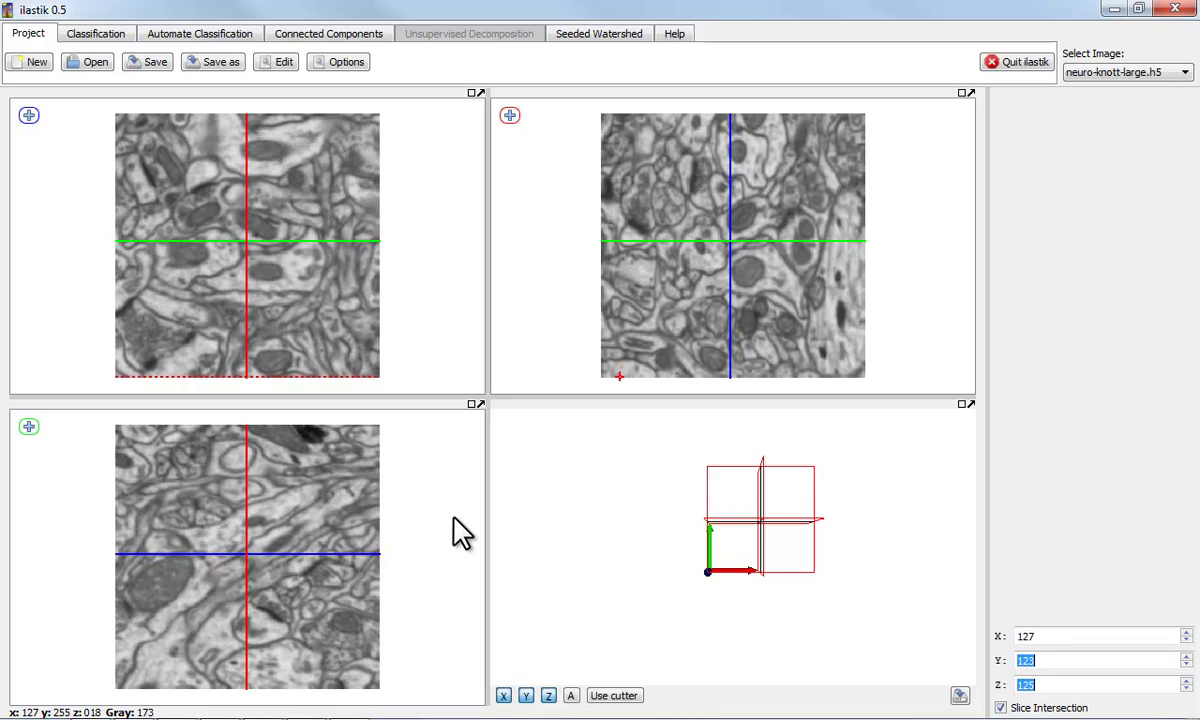
pyautogui.scroll(-1, 460, 533)
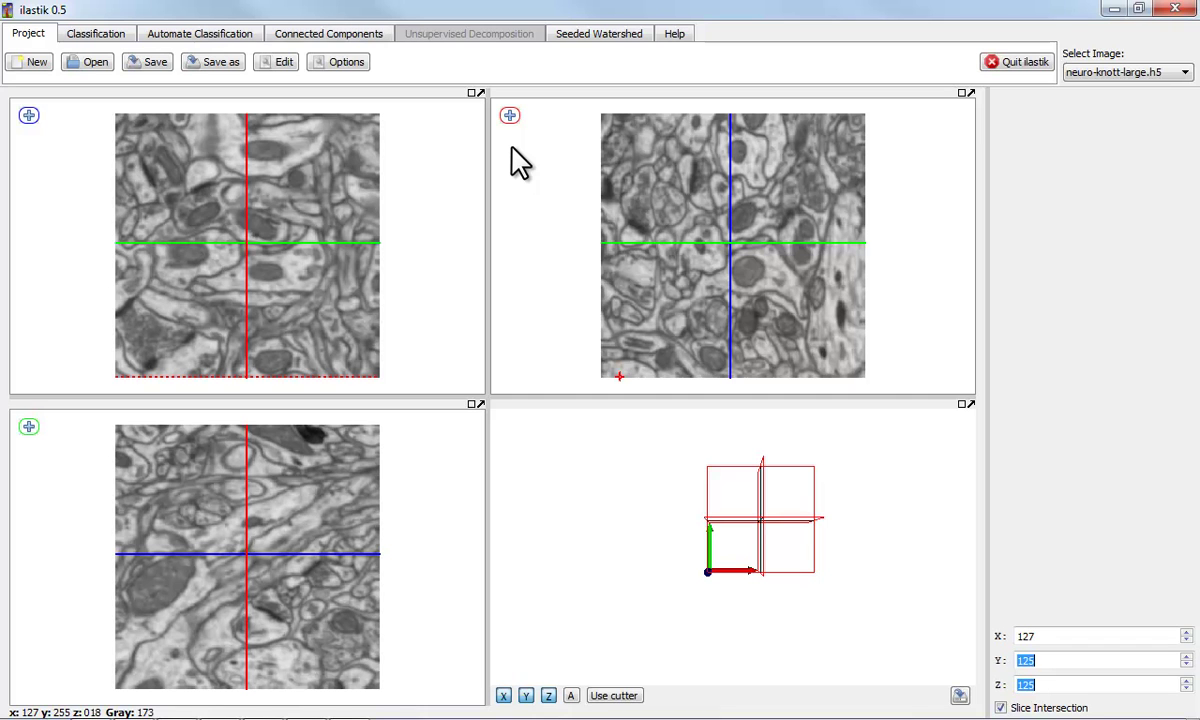
# In Classification, compute the medium-scale Texture features.
pyautogui.click(97, 33)
pyautogui.click(66, 63)
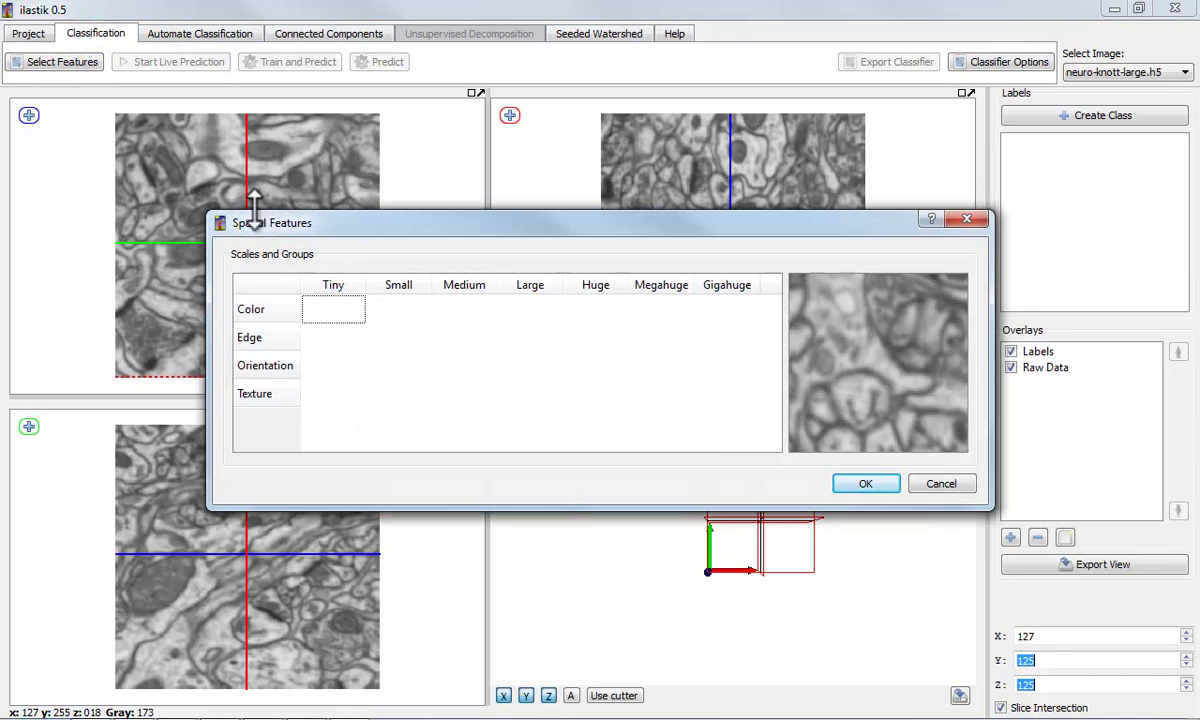
pyautogui.click(487, 394)
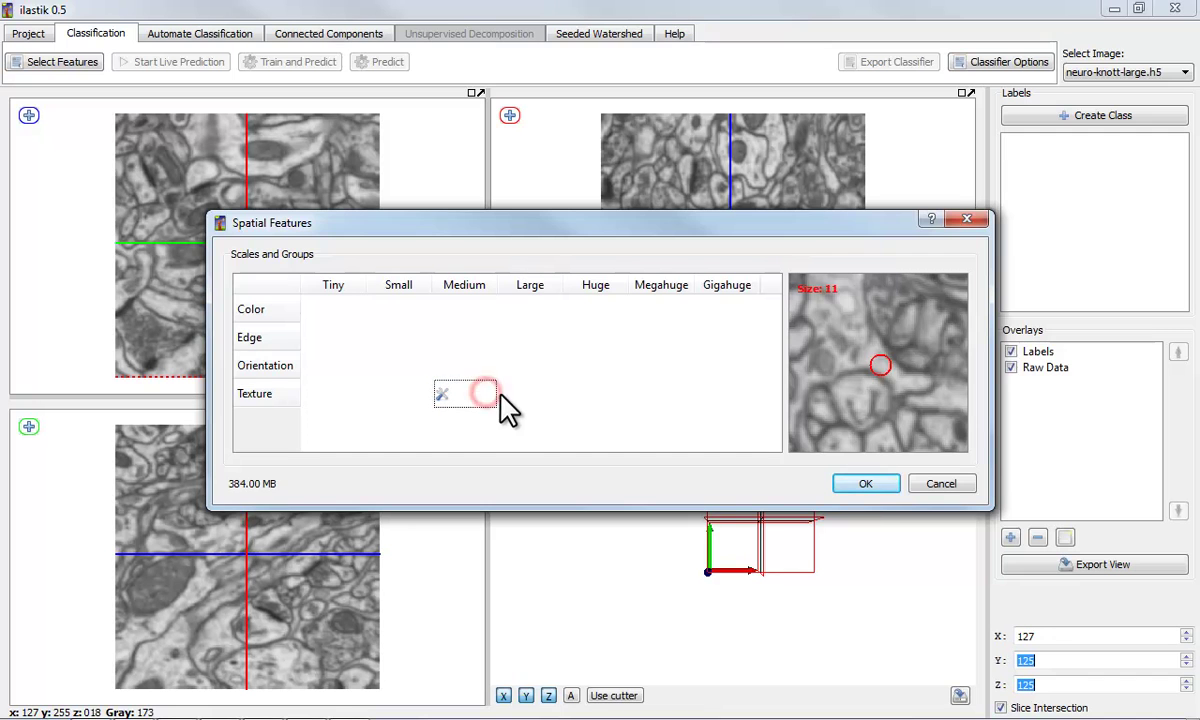
pyautogui.click(877, 484)
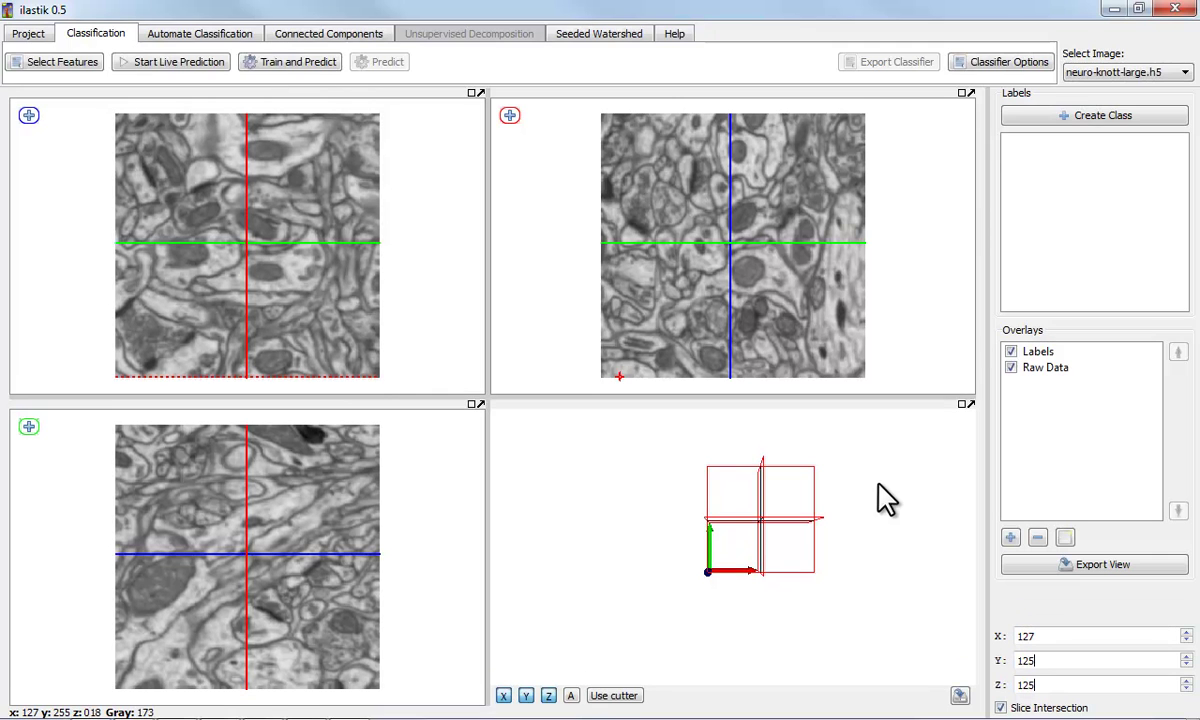
# Preview the three structure-tensor and three Hessian eigenvalue channels, then cancel without adding overlays.
pyautogui.click(1010, 538)
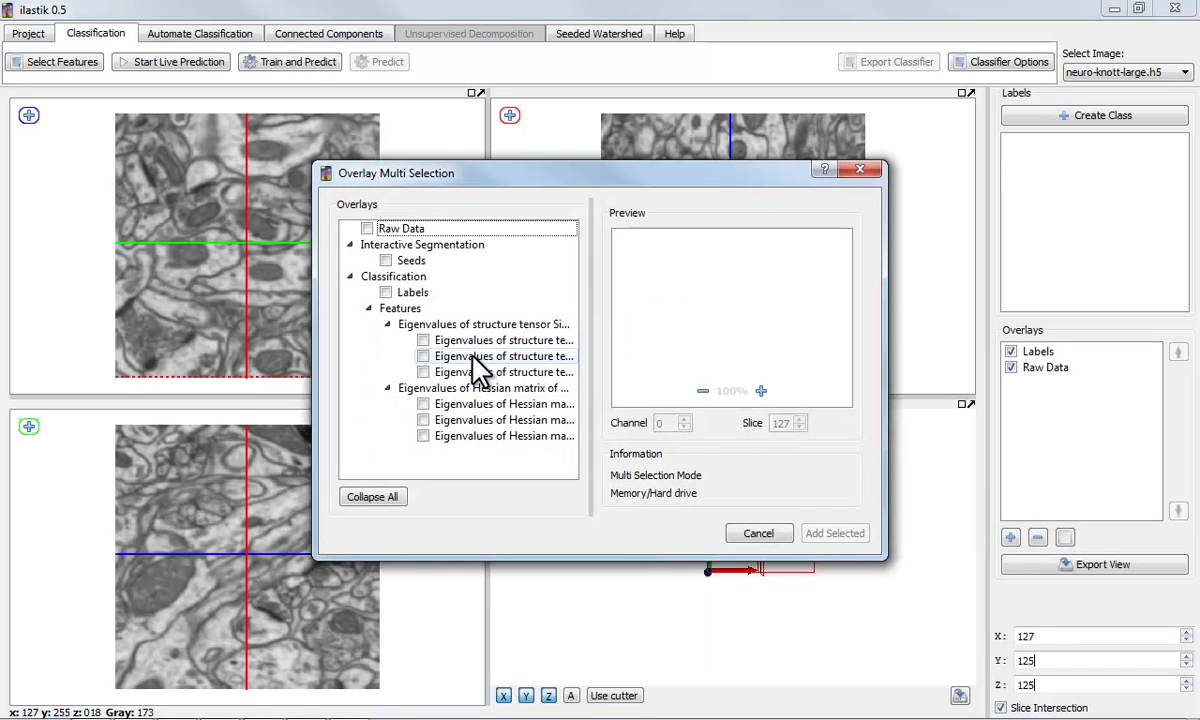
pyautogui.click(470, 340)
pyautogui.click(478, 357)
pyautogui.click(479, 373)
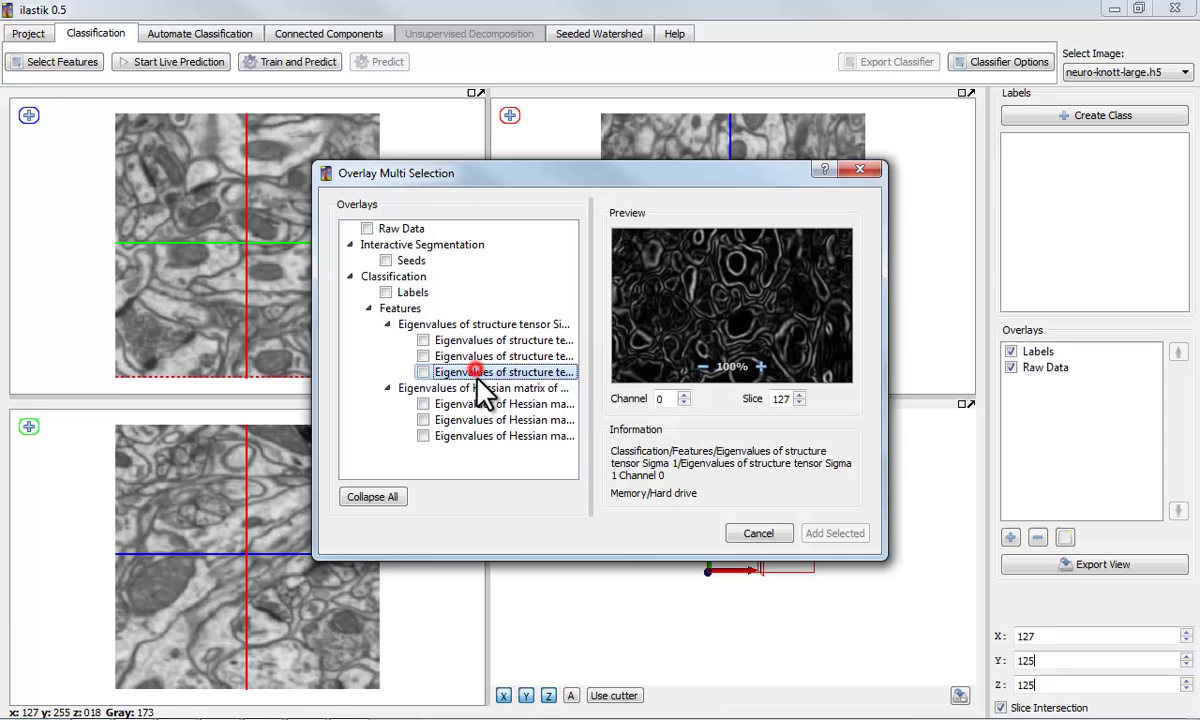
pyautogui.click(479, 404)
pyautogui.click(480, 420)
pyautogui.click(480, 436)
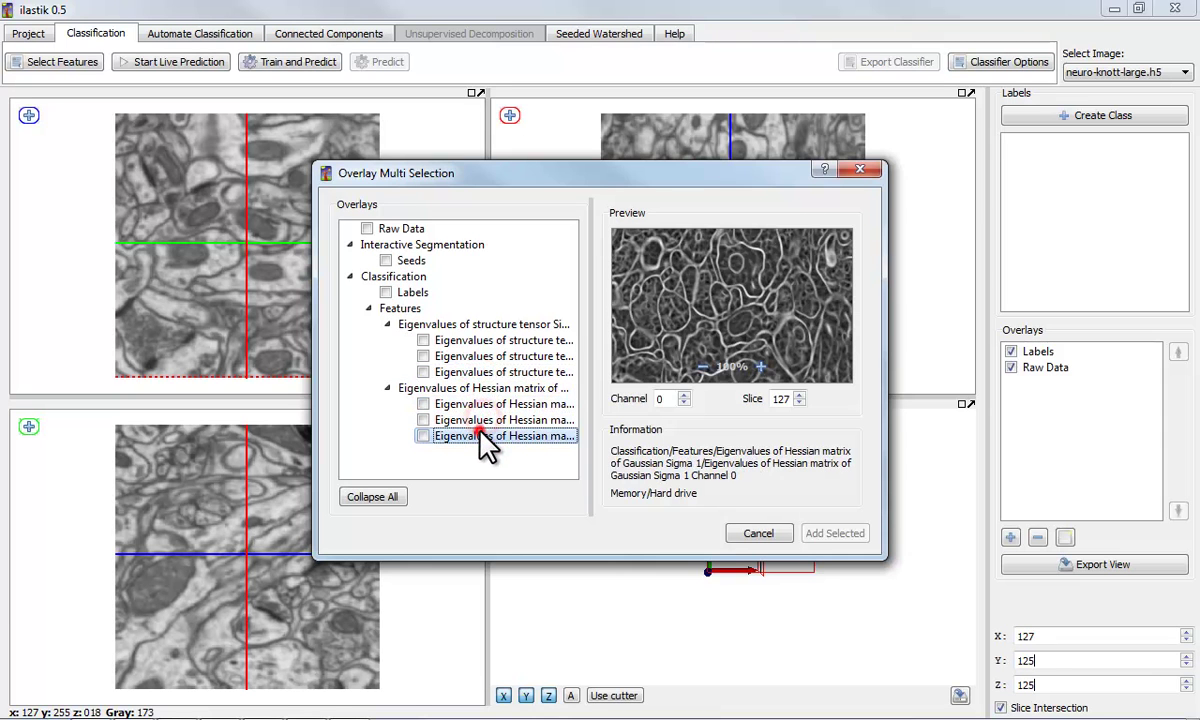
pyautogui.click(700, 308)
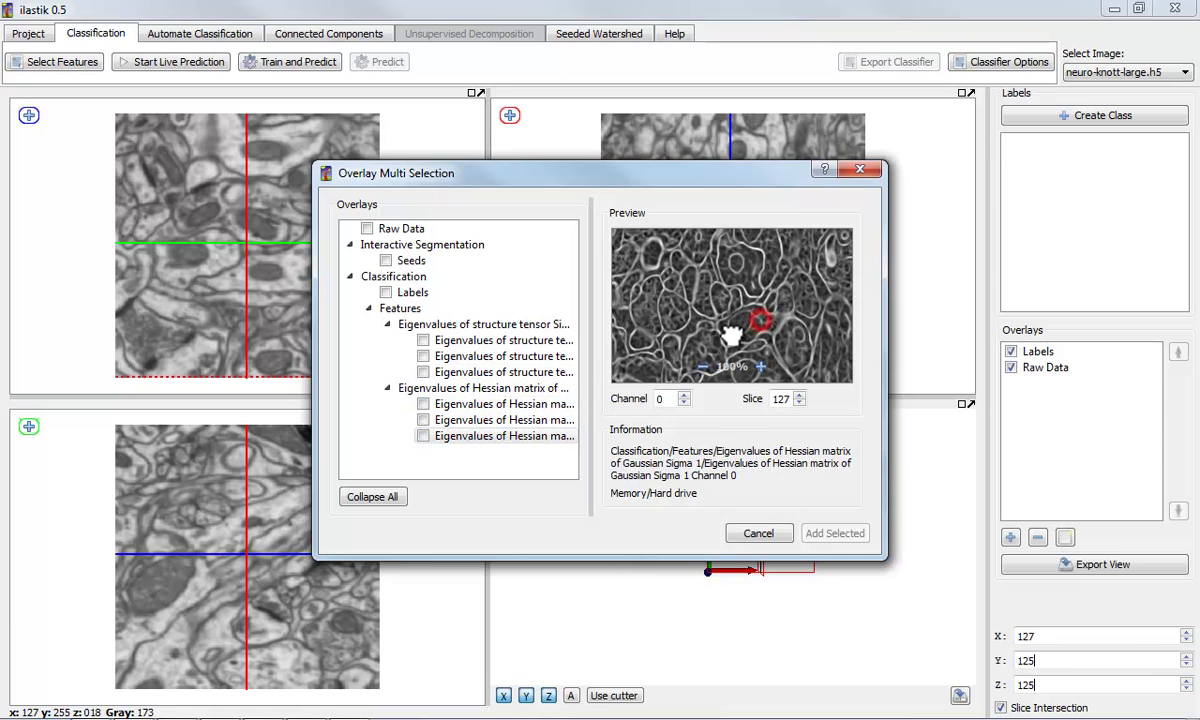
pyautogui.scroll(1, 769, 383)
pyautogui.moveTo(774, 340); pyautogui.dragTo(718, 313)
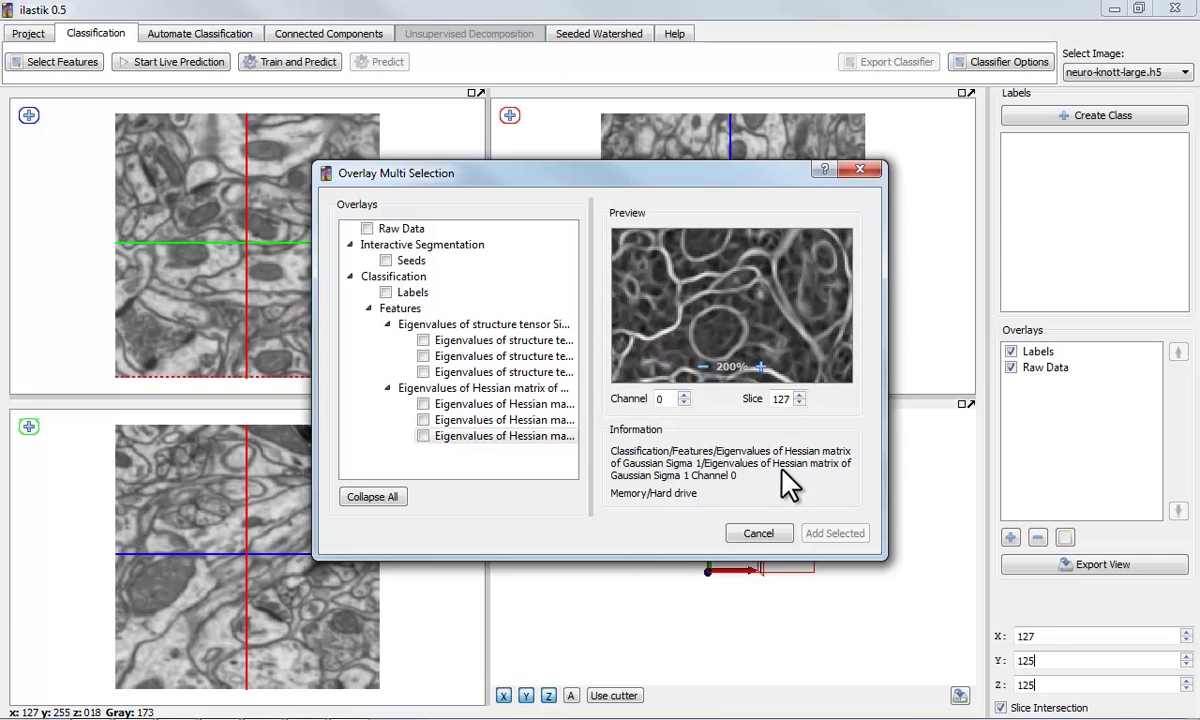
pyautogui.click(758, 533)
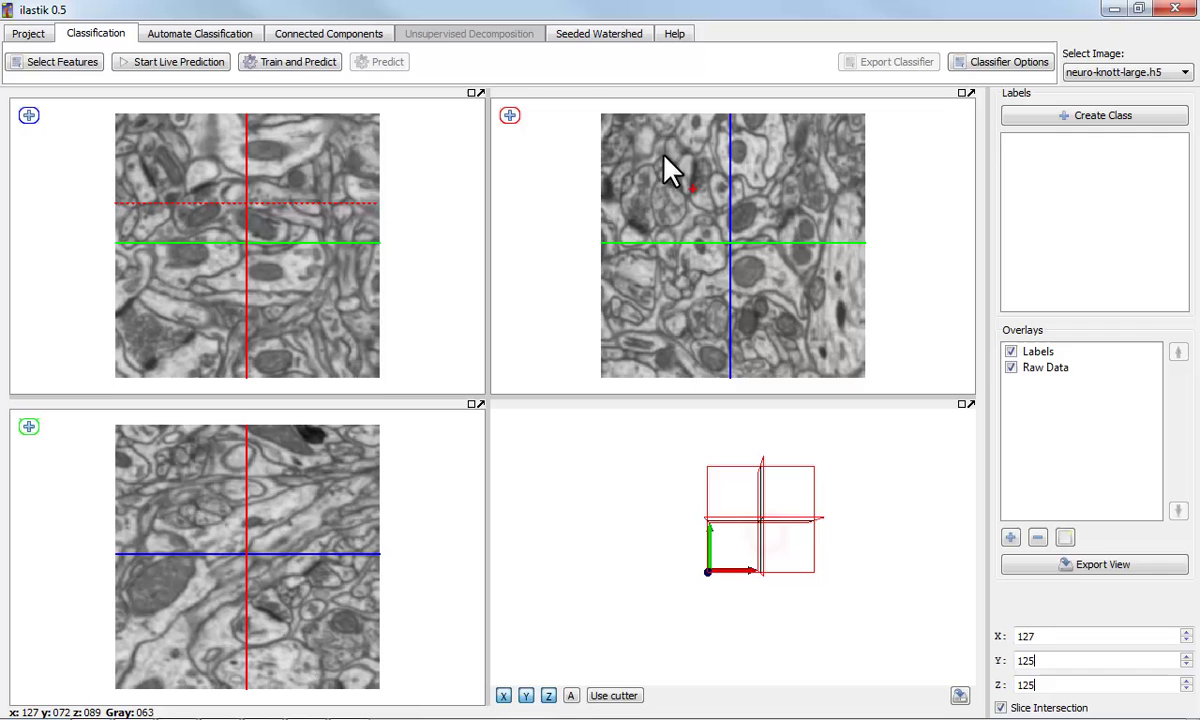
# Set the last Hessian eigenvalue feature as seeded-watershed input weights with Brightness as border indicator.
pyautogui.click(582, 32)
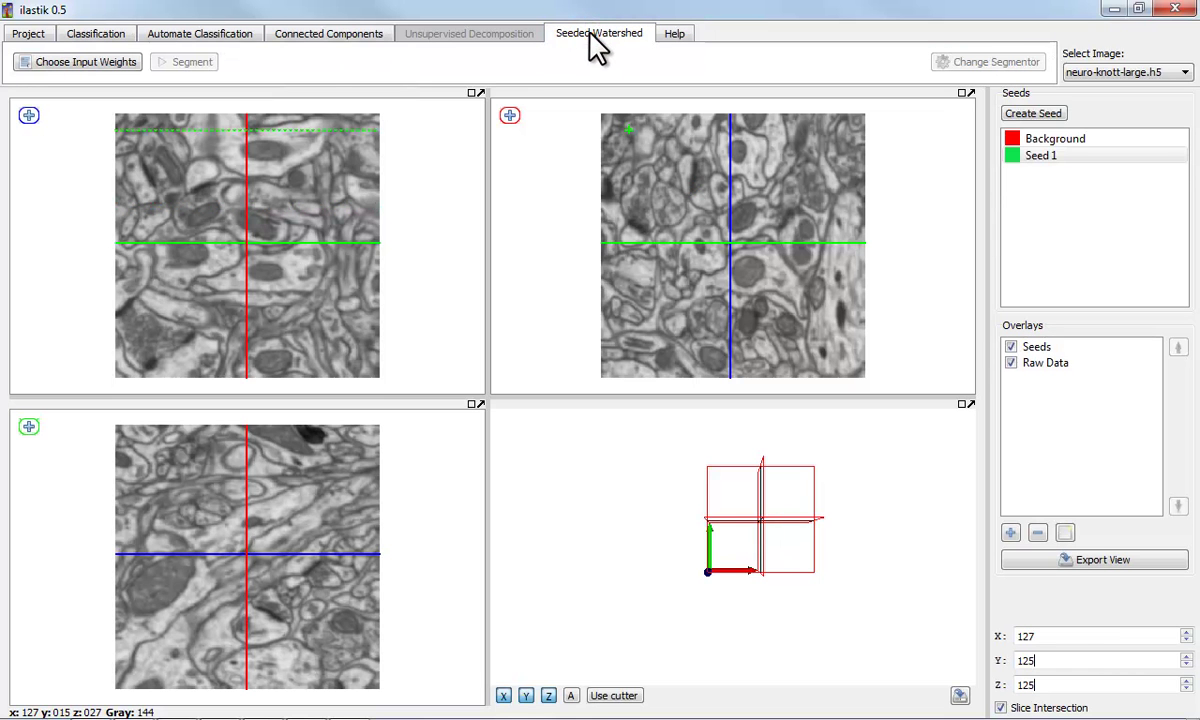
pyautogui.click(66, 62)
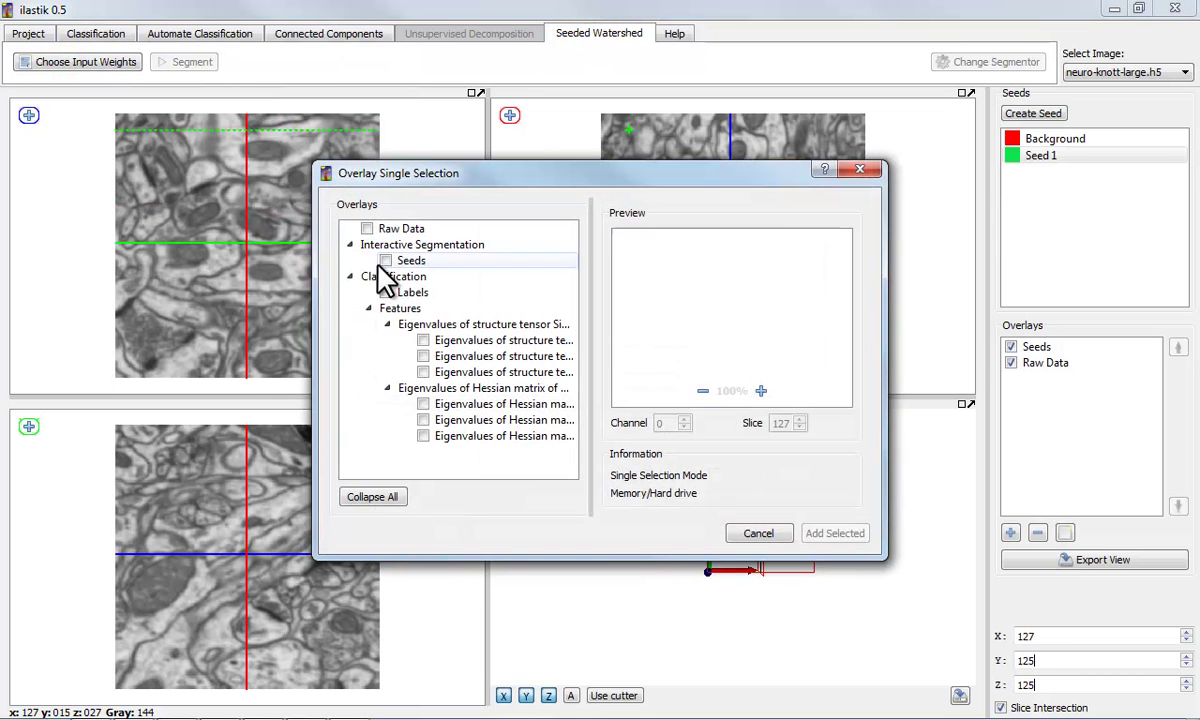
pyautogui.click(462, 437)
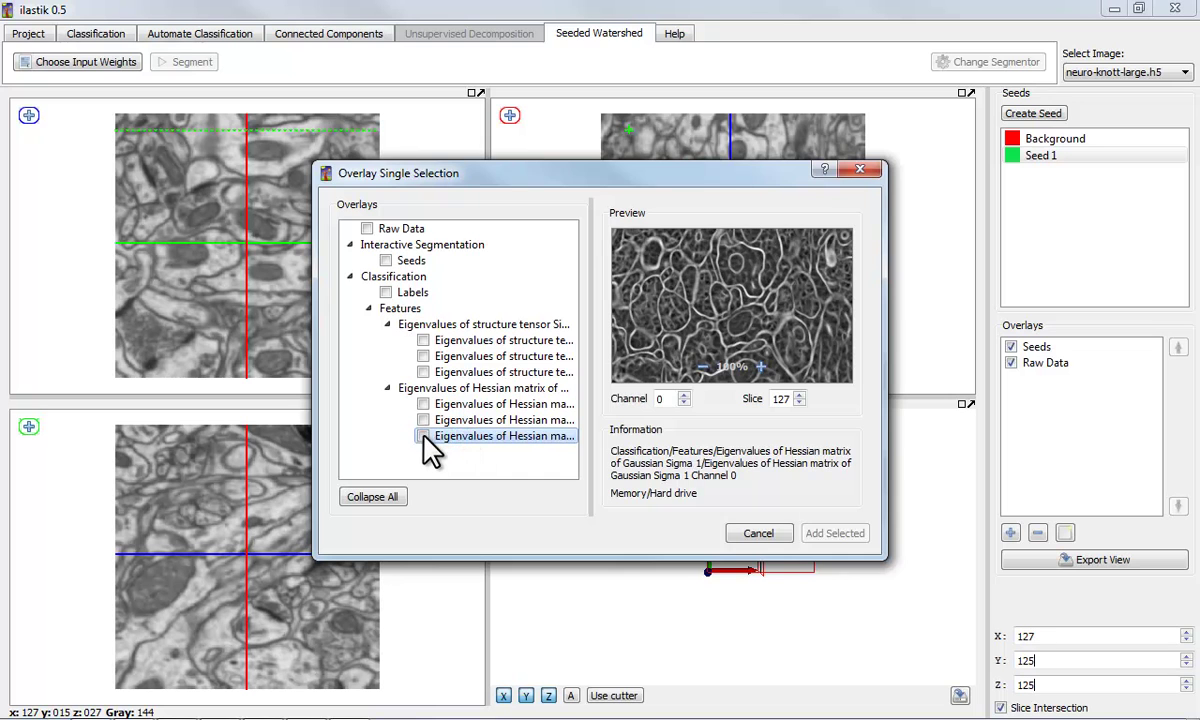
pyautogui.click(423, 437)
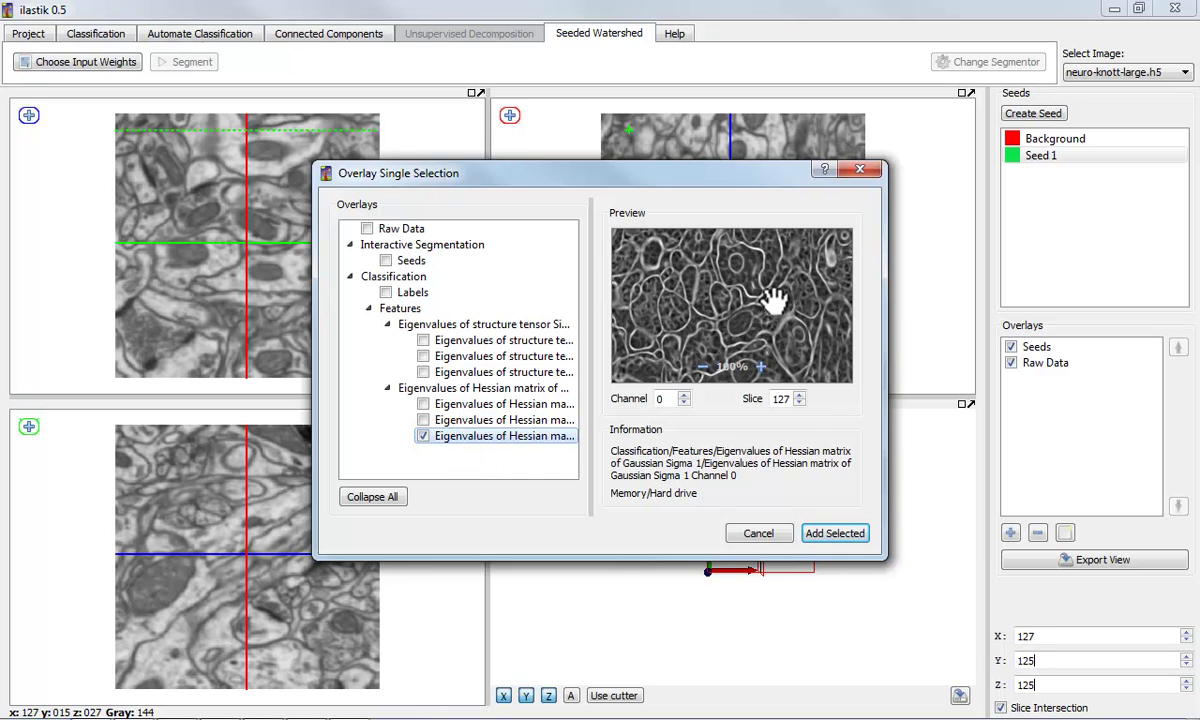
pyautogui.click(834, 533)
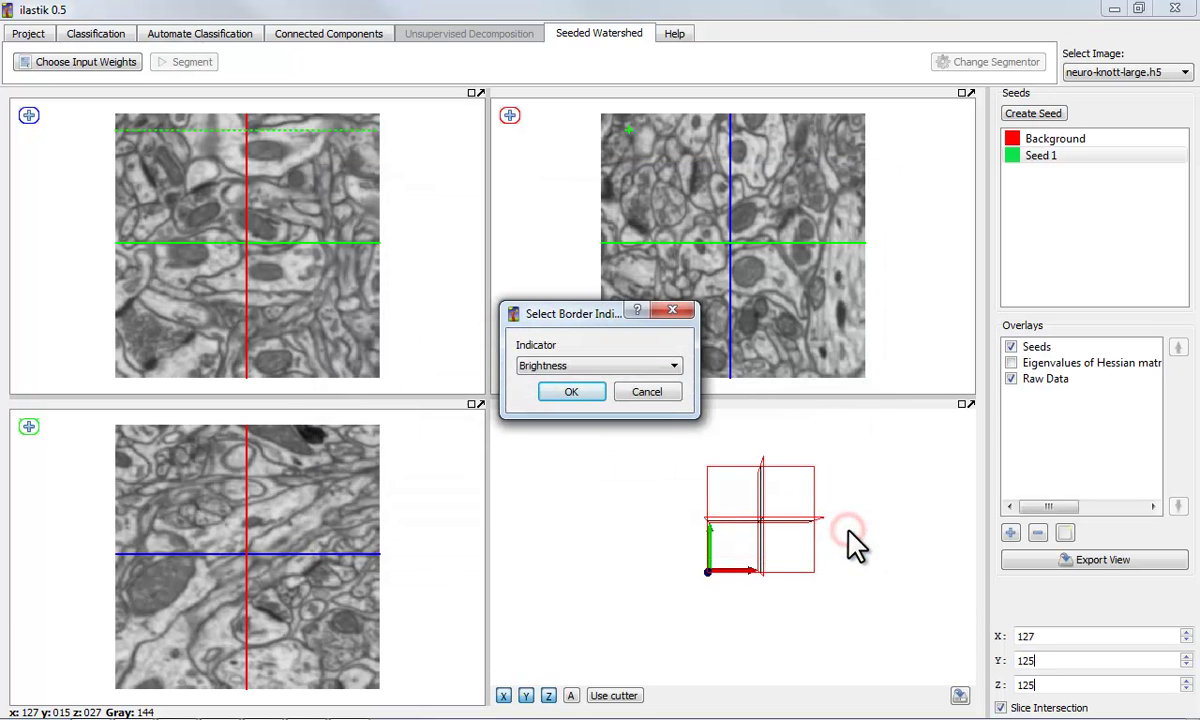
pyautogui.click(644, 365)
pyautogui.click(634, 377)
pyautogui.click(577, 393)
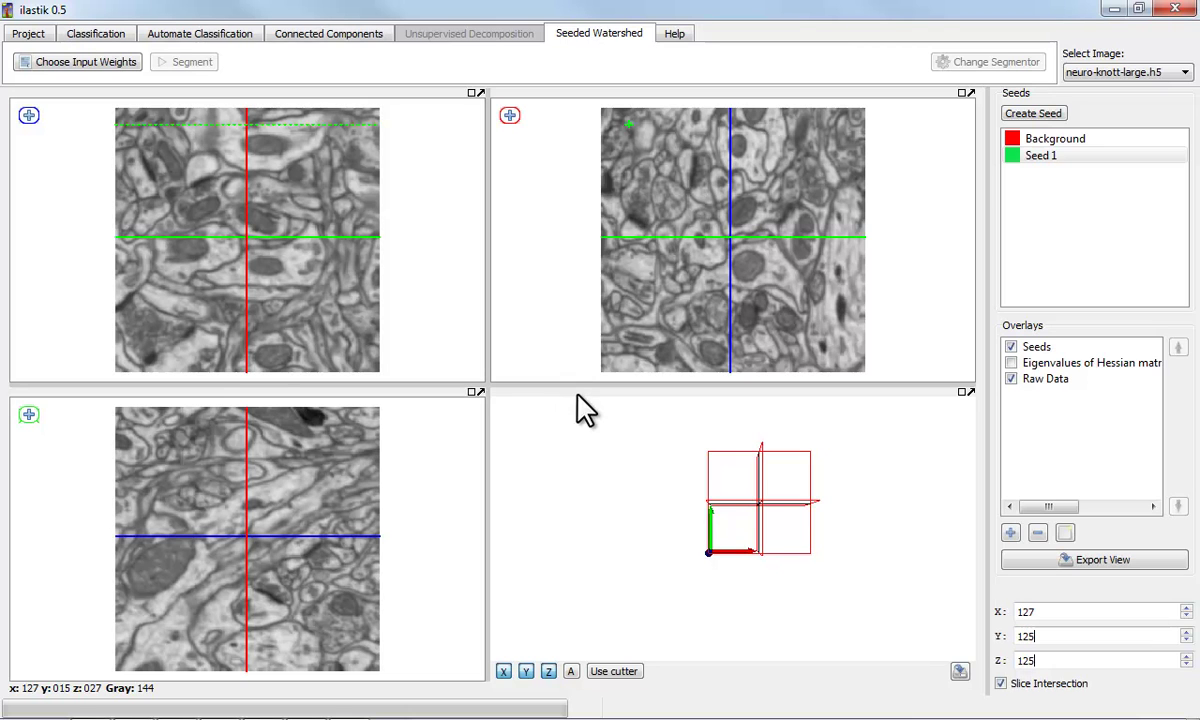
# Watch preprocessing finish in the console (202893 supervoxels), then return to the slice views.
pyautogui.hotkey('alt', 'Tab')
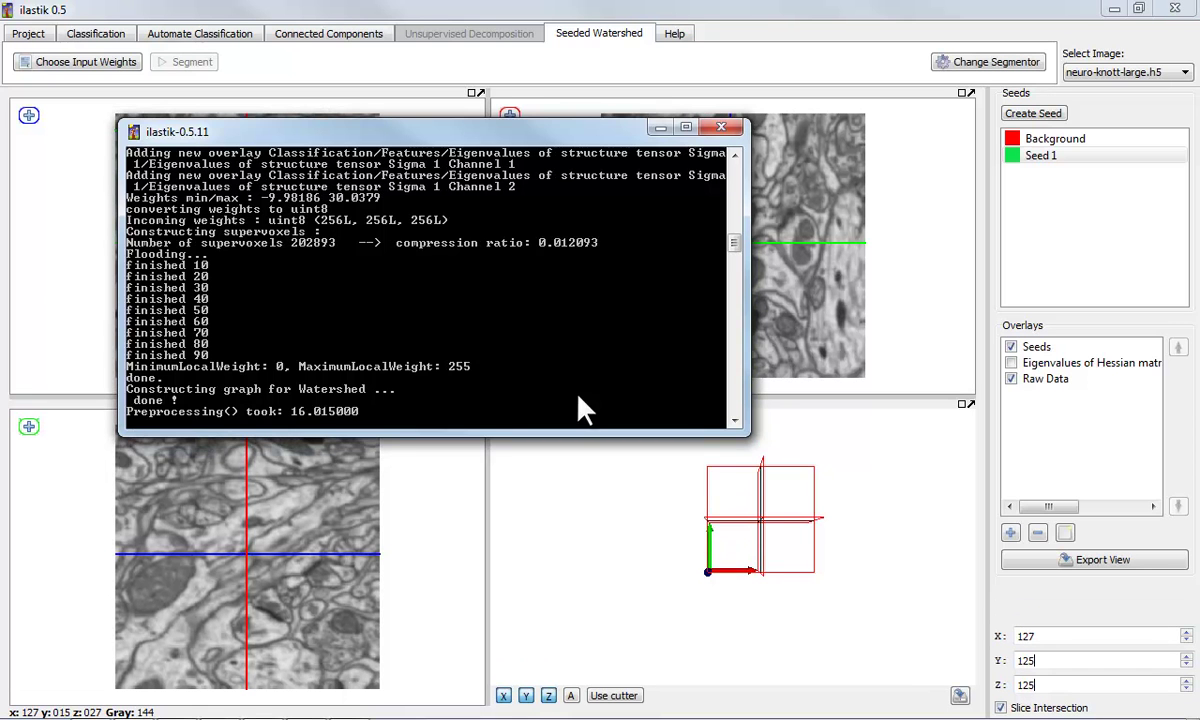
pyautogui.click(660, 127)
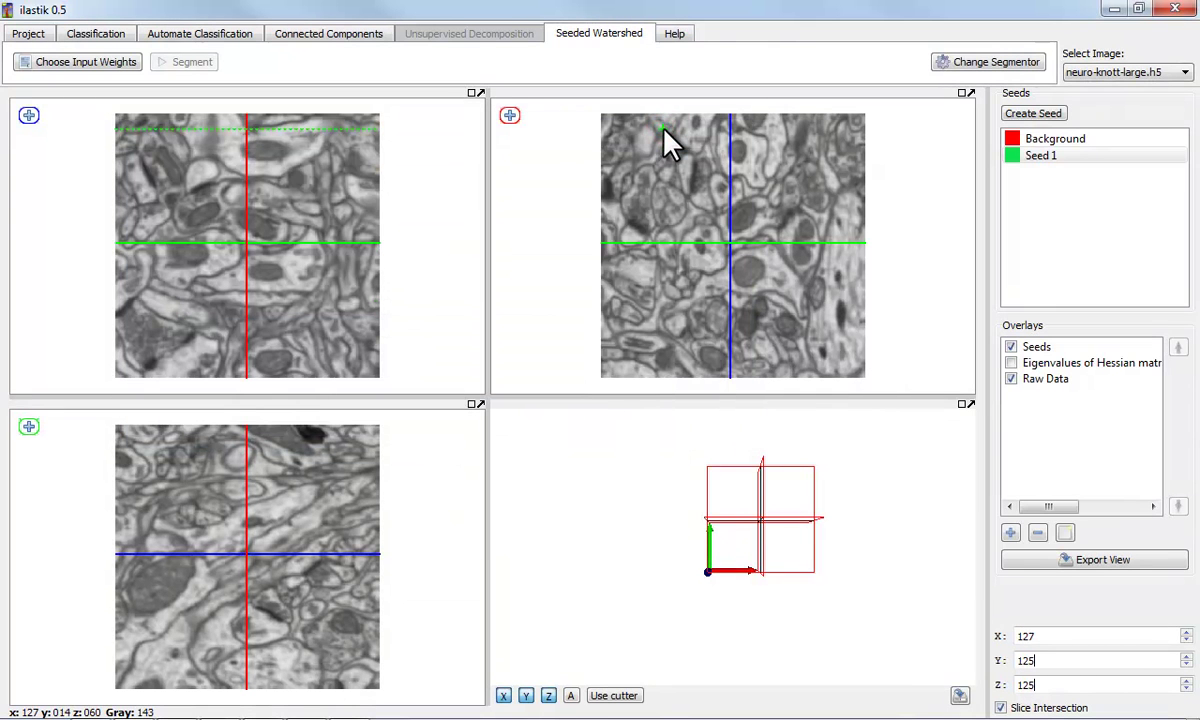
# Add two more seed labels and paint a Background stroke near the top-right slice's upper-right edge.
pyautogui.click(1035, 115)
pyautogui.click(1032, 114)
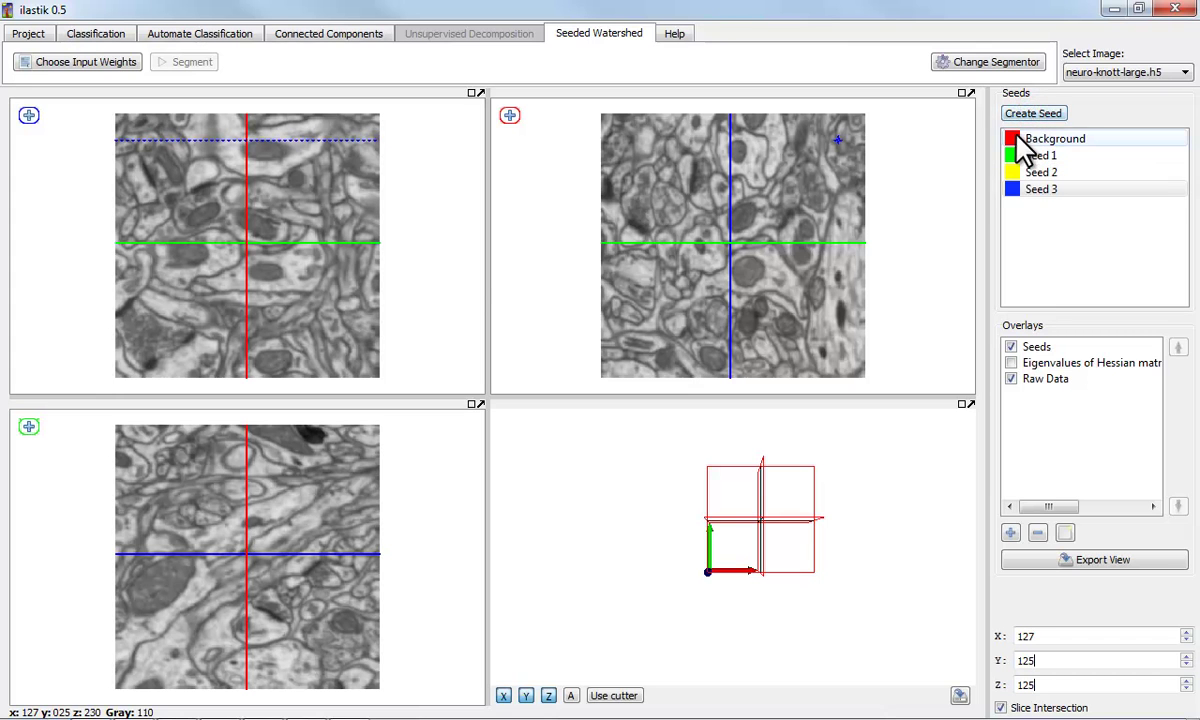
pyautogui.click(1012, 140)
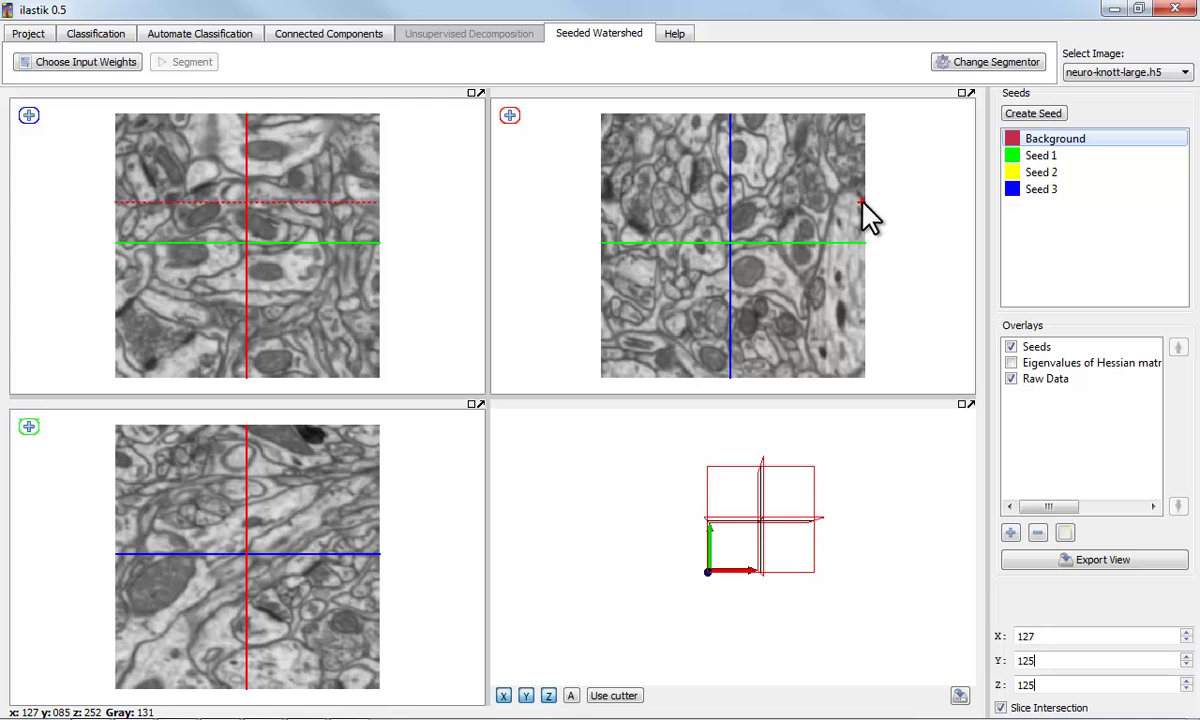
pyautogui.moveTo(838, 127); pyautogui.dragTo(849, 143)
# Paint two Seed 1 marks on the target neuron in the top-right slice.
pyautogui.click(1020, 172)
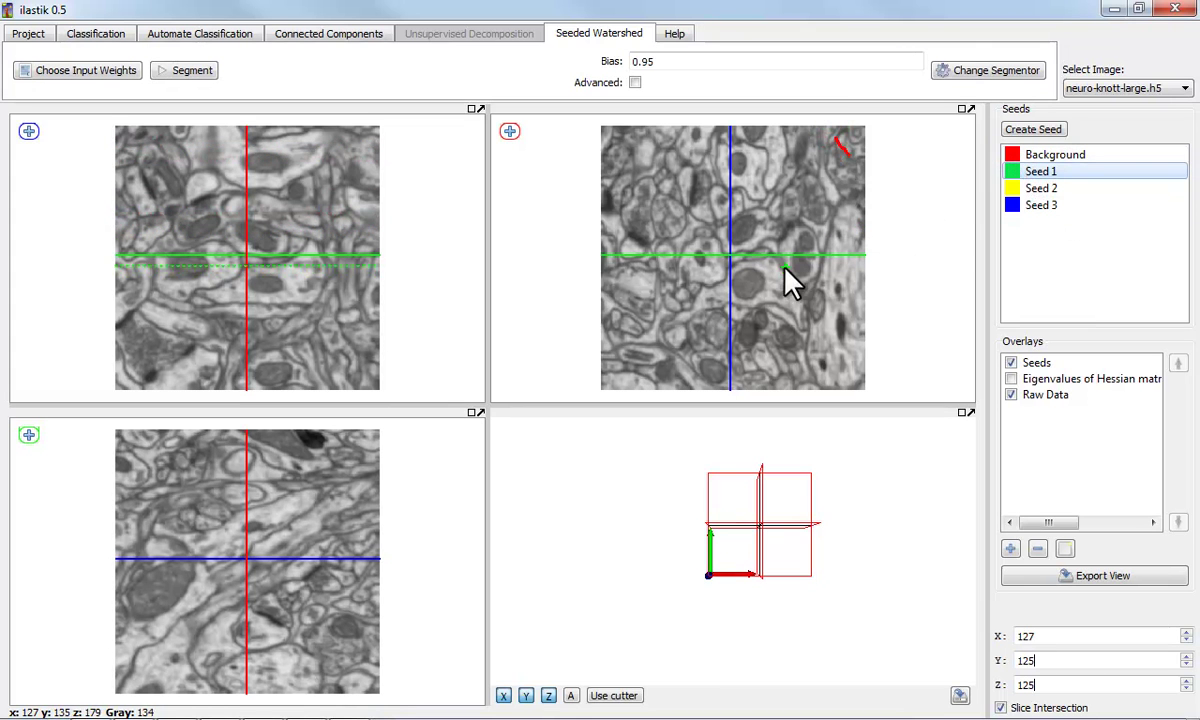
pyautogui.moveTo(753, 280); pyautogui.dragTo(770, 273)
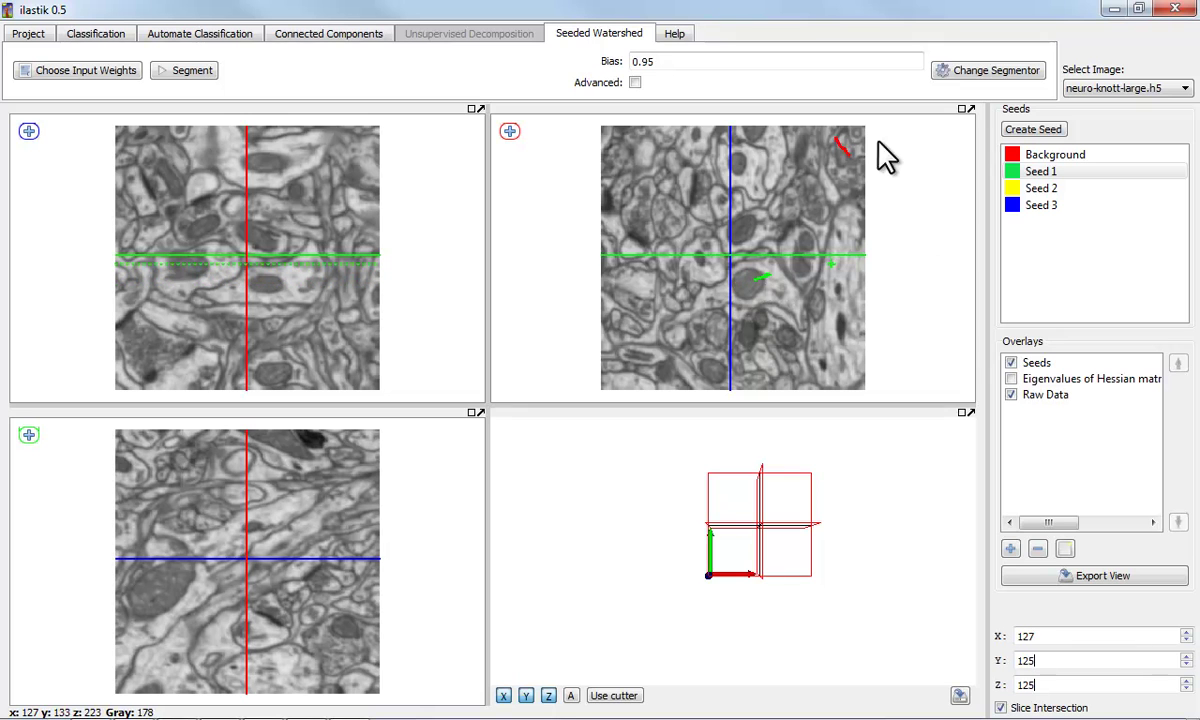
pyautogui.moveTo(850, 153); pyautogui.dragTo(851, 160)
# Segment, then mark the overflow area as Background and re-segment so green covers one cell.
pyautogui.click(190, 71)
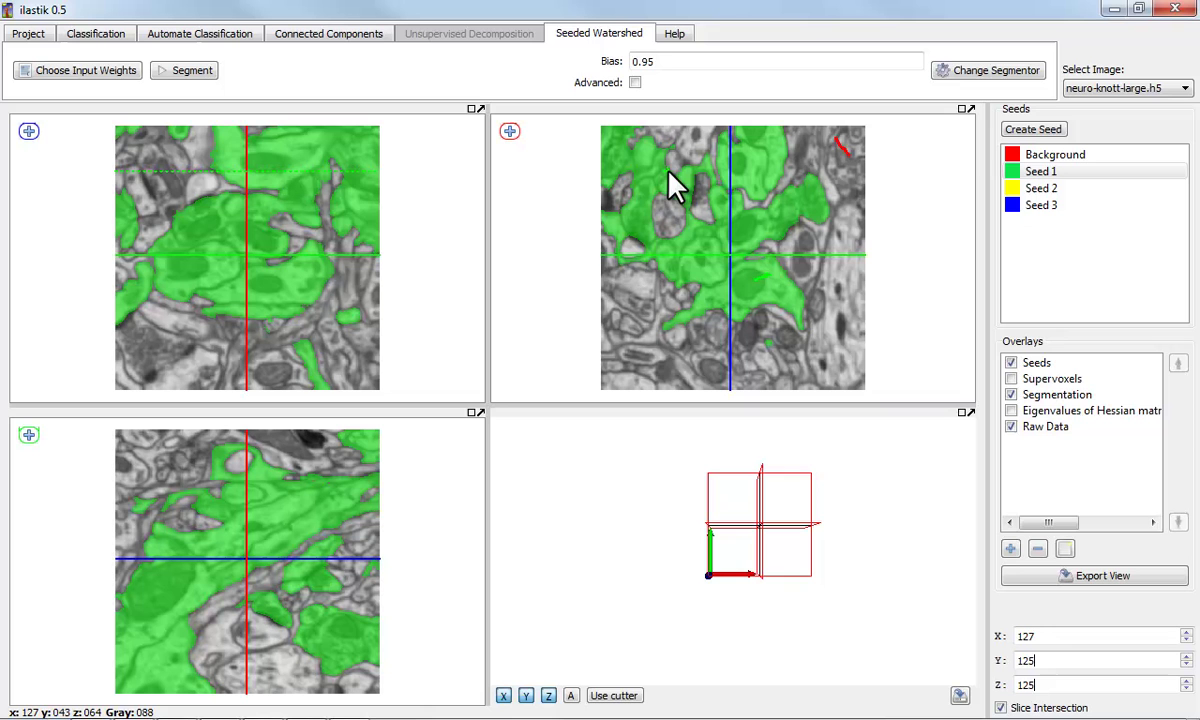
pyautogui.click(1022, 156)
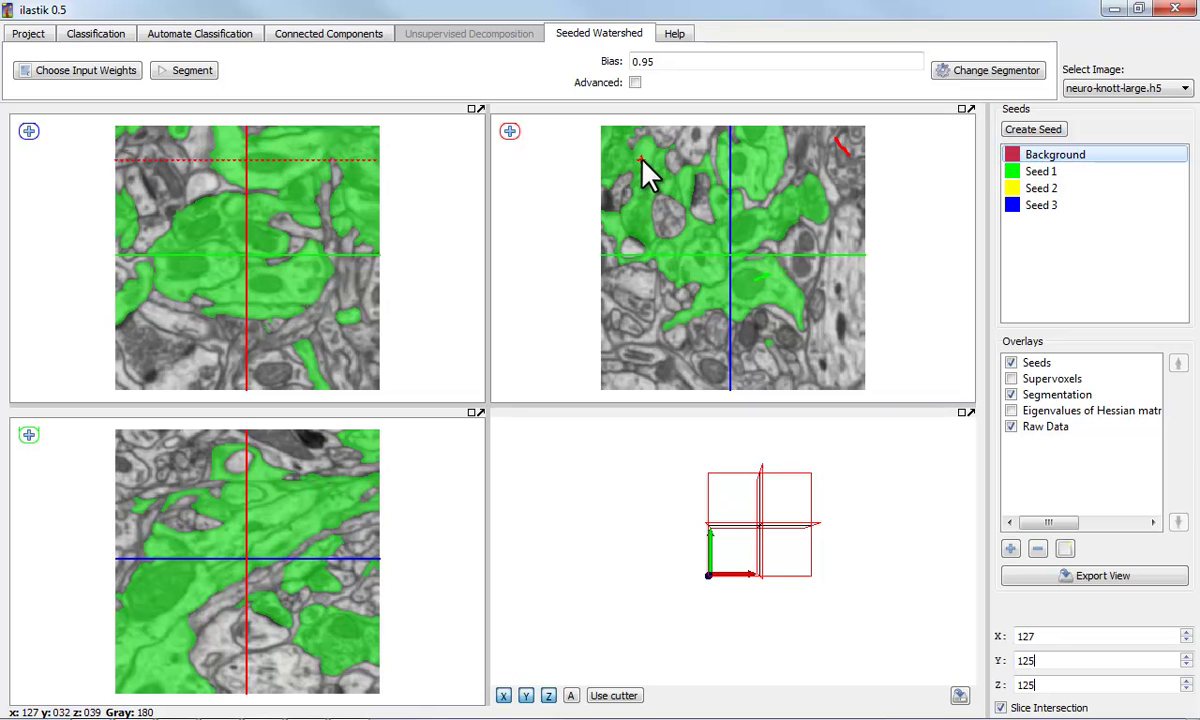
pyautogui.moveTo(623, 164); pyautogui.dragTo(645, 160)
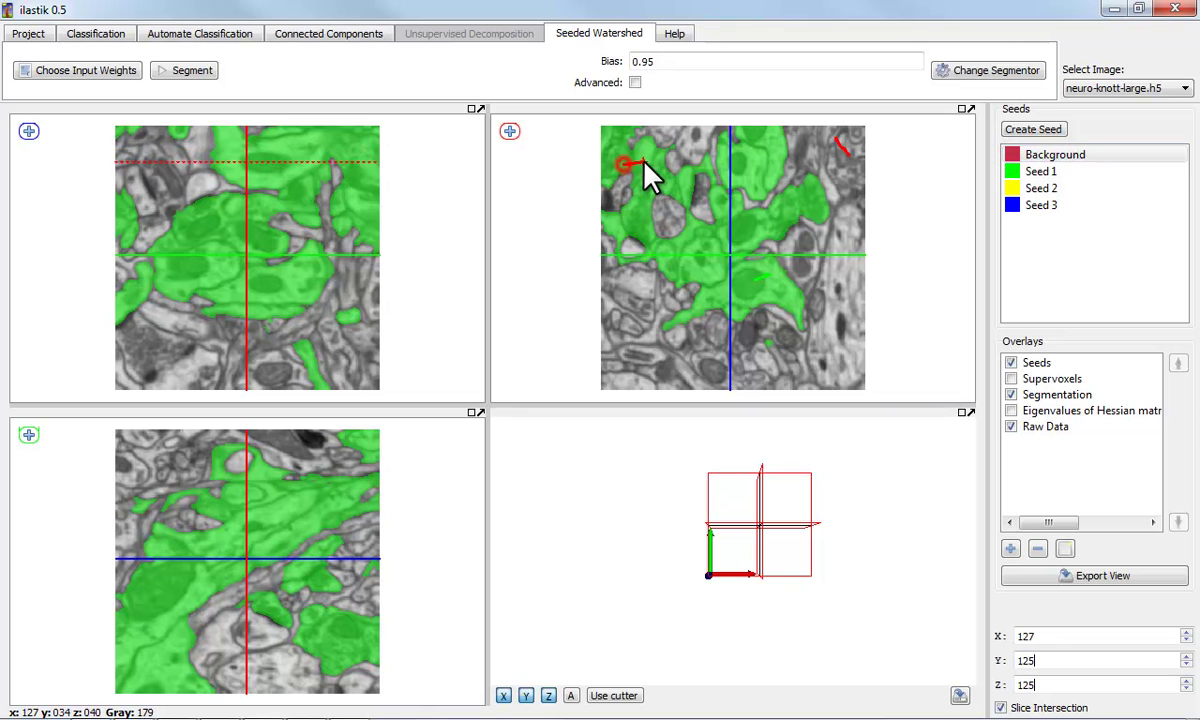
pyautogui.click(183, 72)
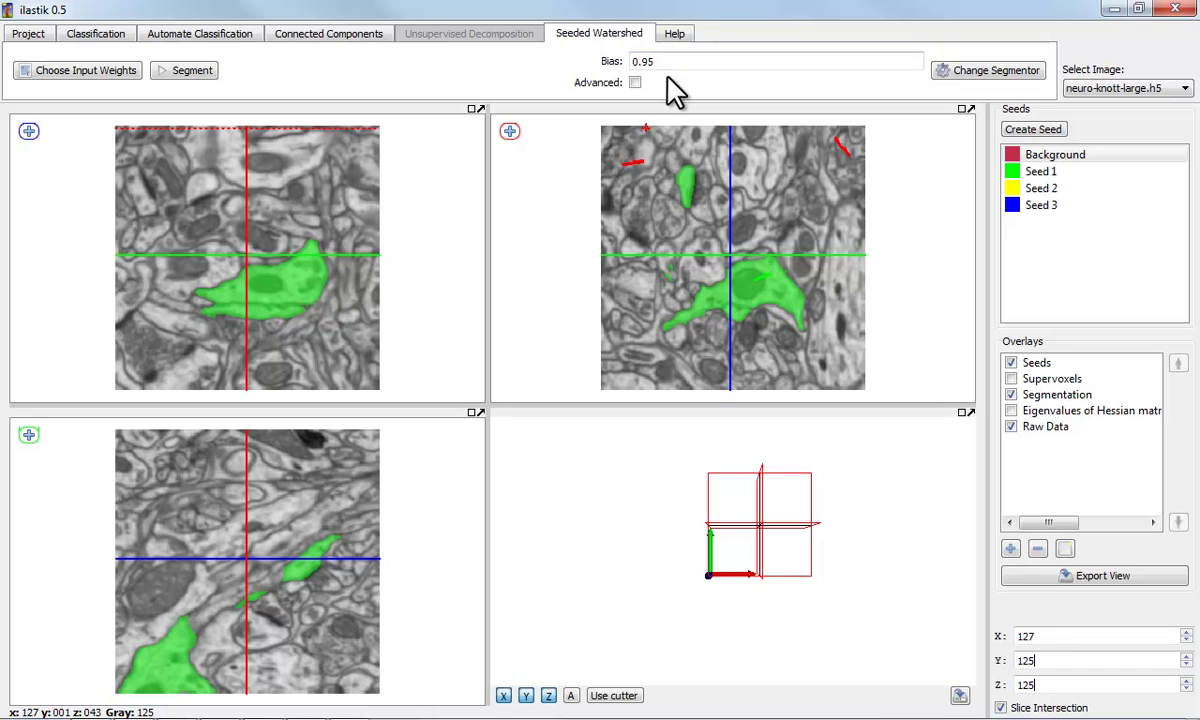
# Mark the small cell below the green one with Seed 2 and segment it as yellow.
pyautogui.scroll(5, 760, 370)
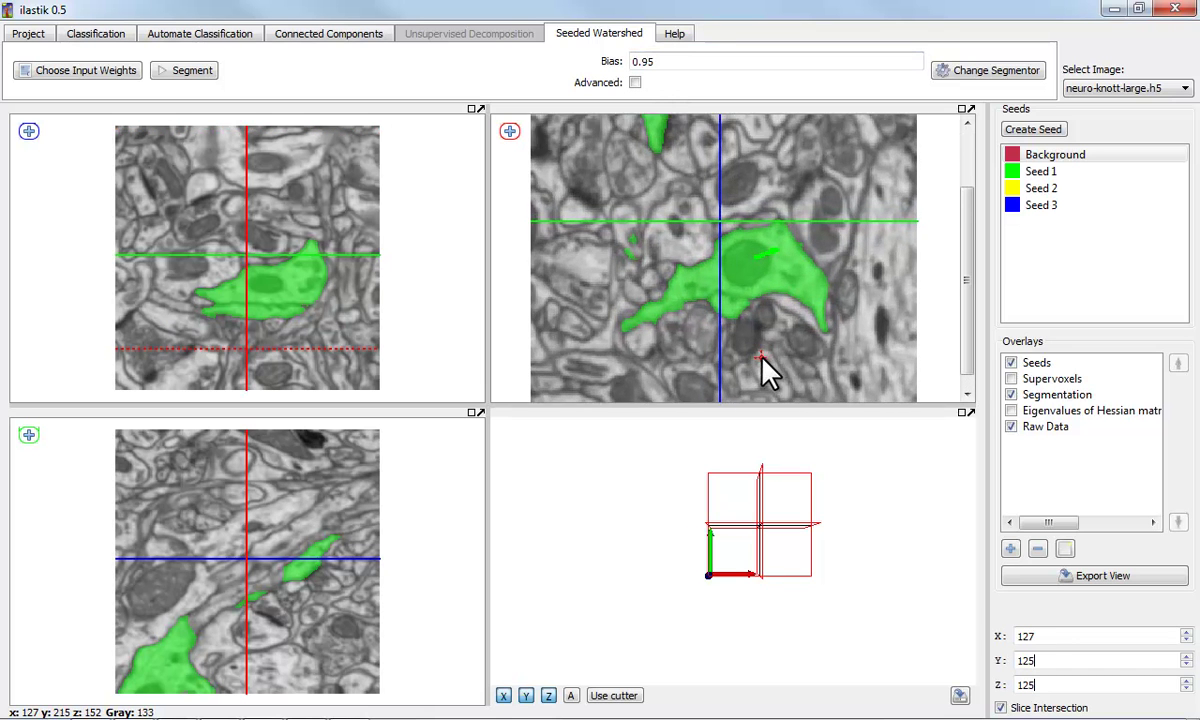
pyautogui.scroll(-3, 745, 285)
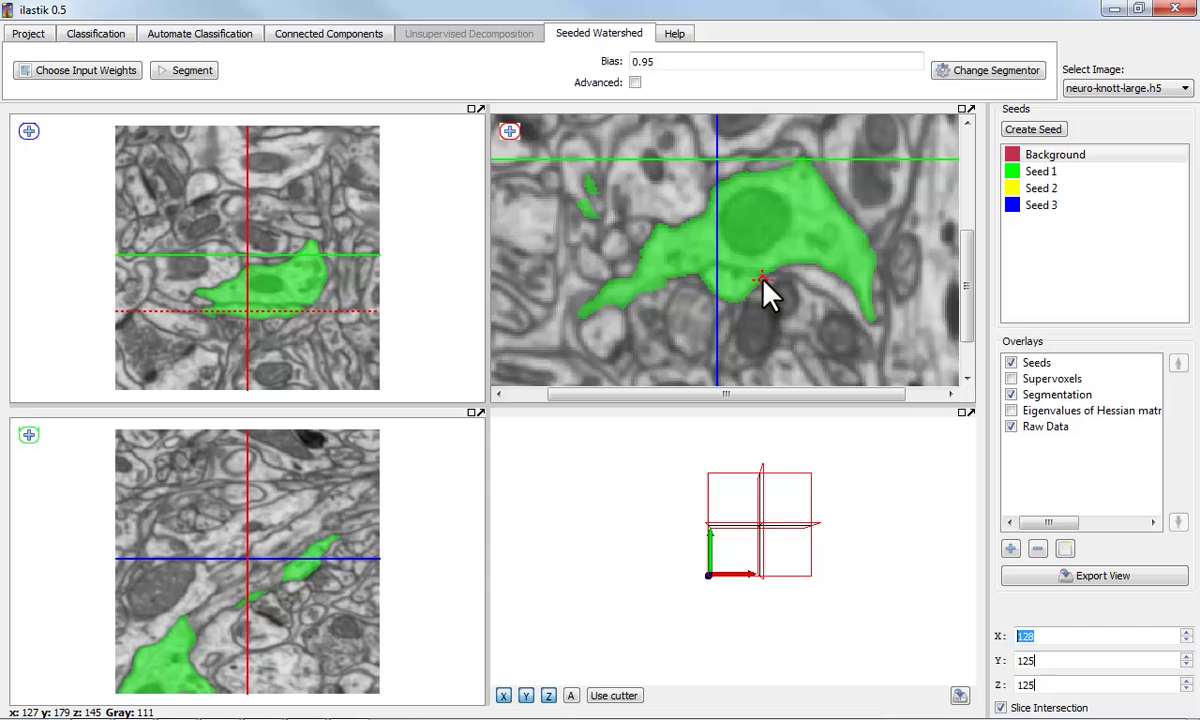
pyautogui.scroll(3, 752, 286)
pyautogui.scroll(1, 751, 287)
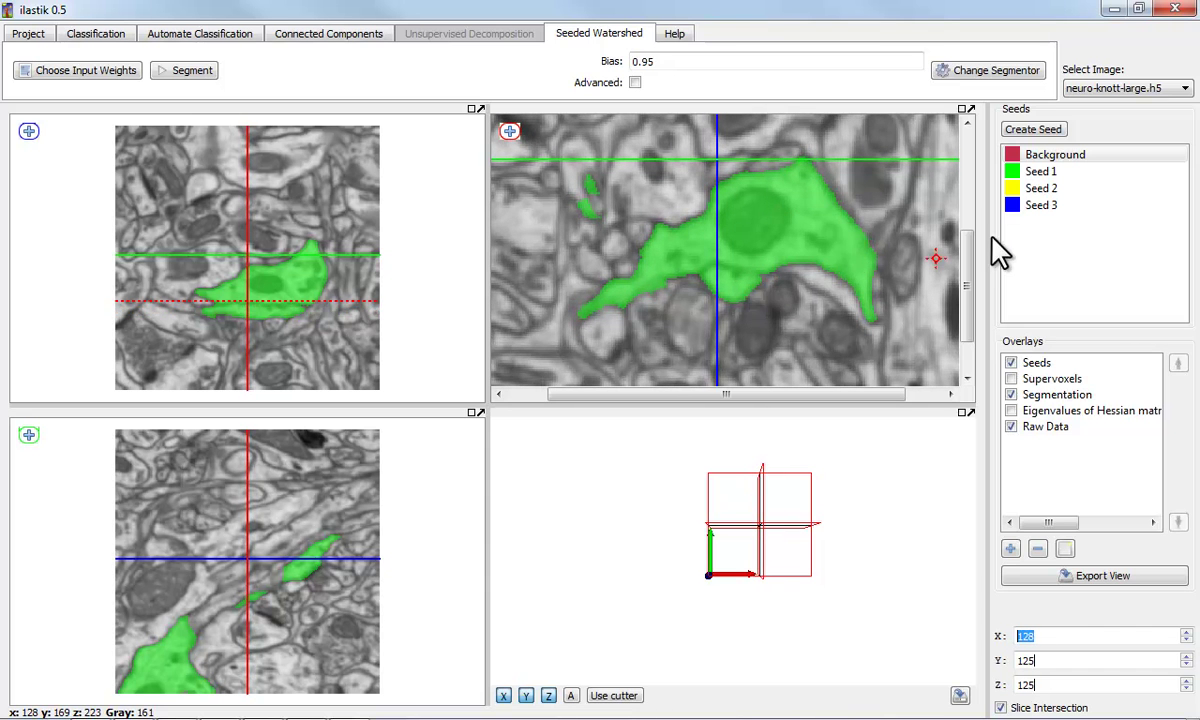
pyautogui.click(1040, 188)
pyautogui.click(729, 285)
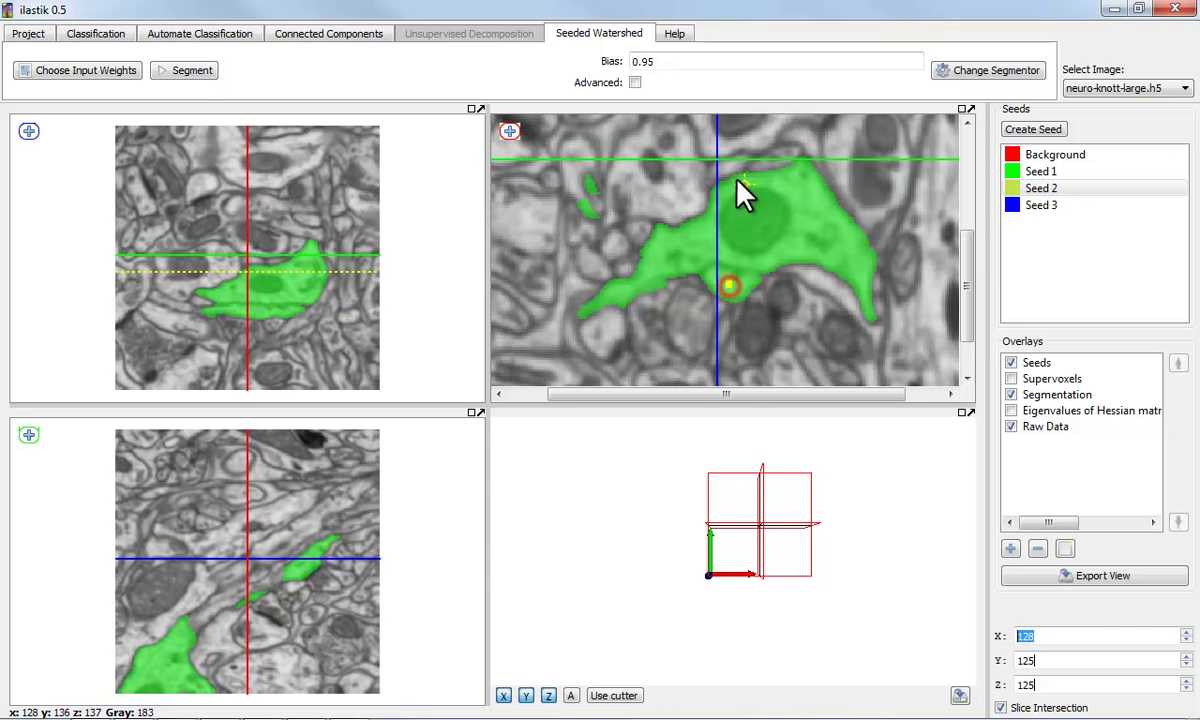
pyautogui.click(190, 72)
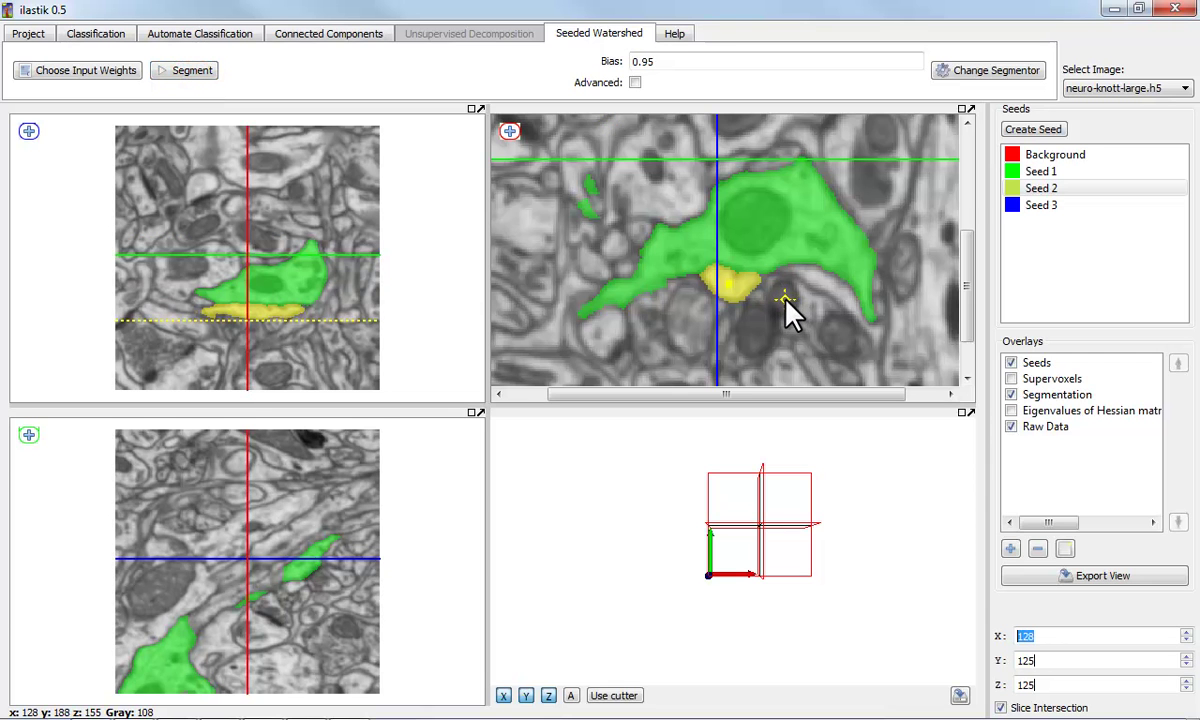
pyautogui.scroll(-1, 790, 314)
pyautogui.scroll(-2, 791, 312)
pyautogui.scroll(2, 793, 309)
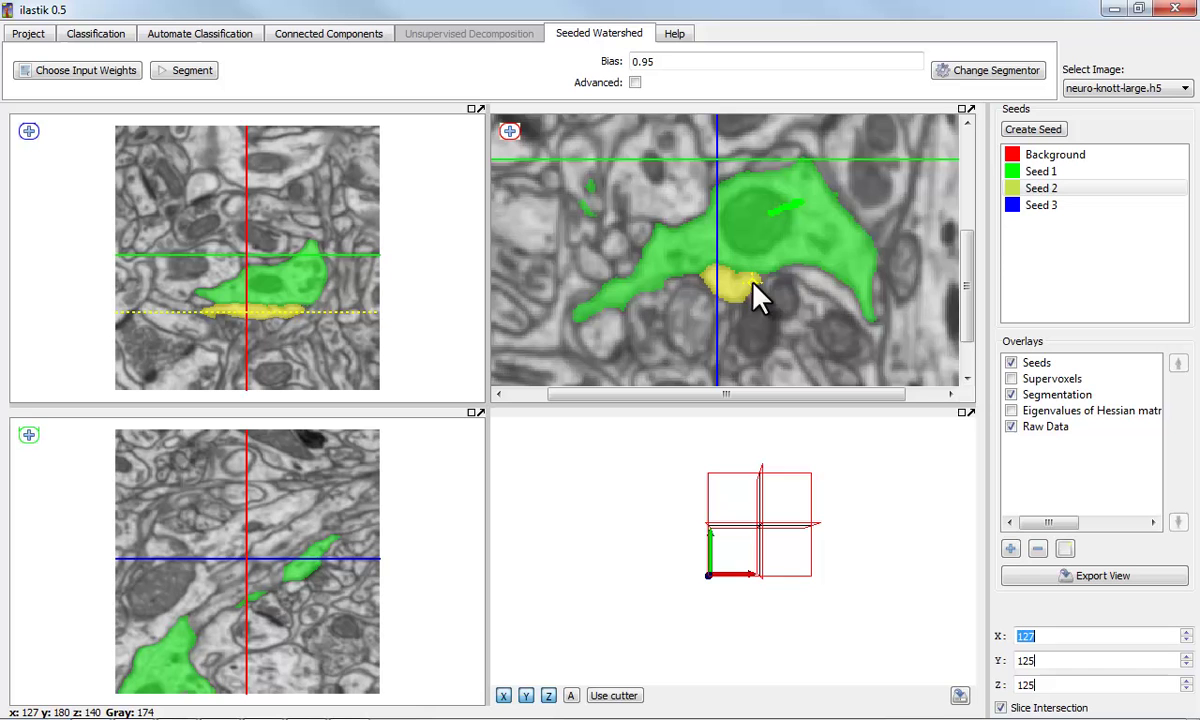
pyautogui.scroll(1, 782, 265)
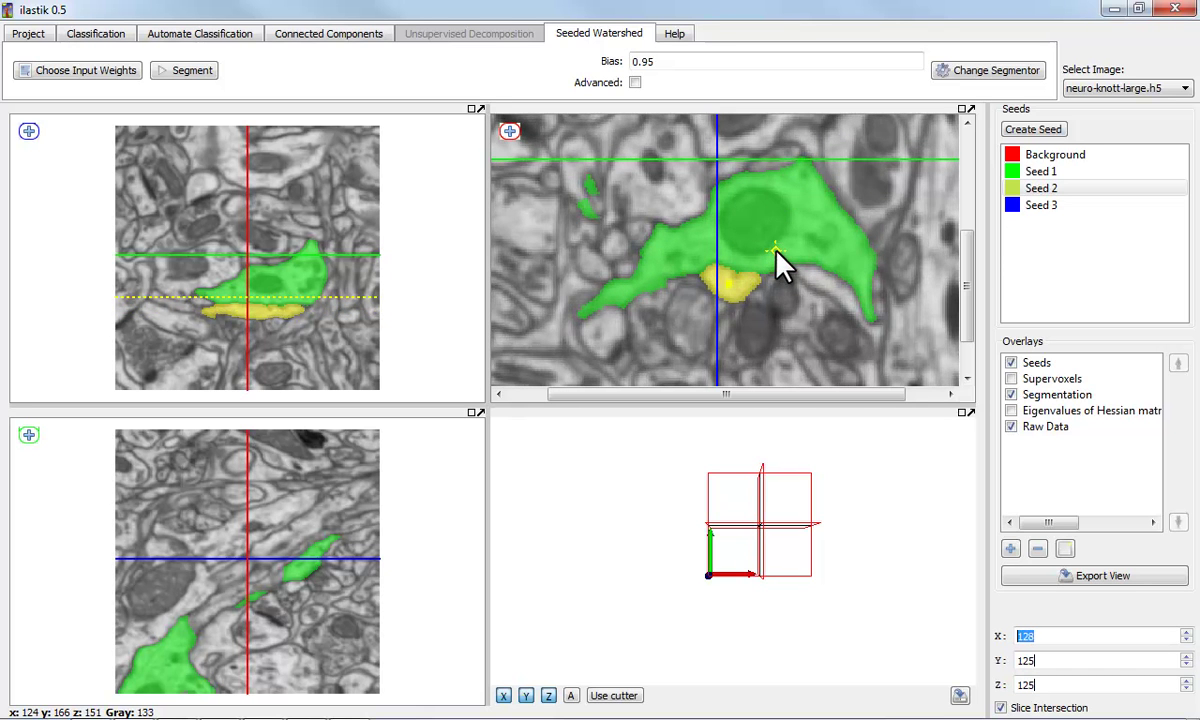
pyautogui.scroll(-2, 776, 252)
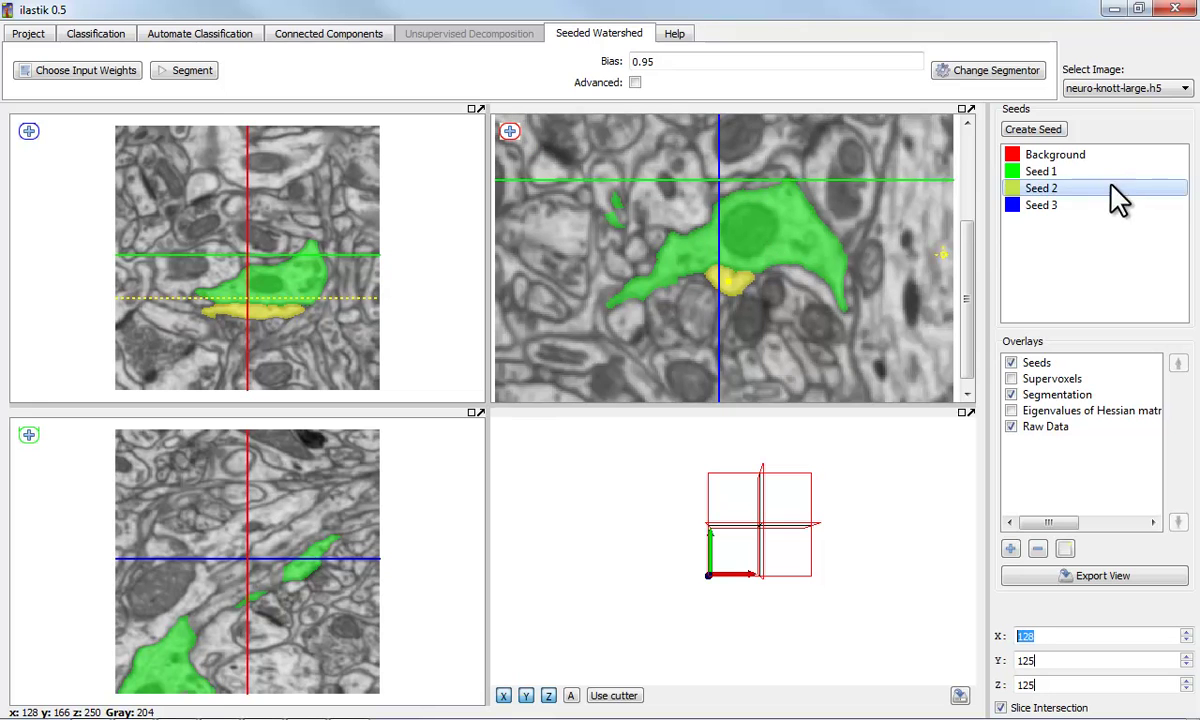
# Paint Seed 3 on the neuron beside the green cell, segment, and check the blue neurite across slices.
pyautogui.click(1013, 206)
pyautogui.click(689, 206)
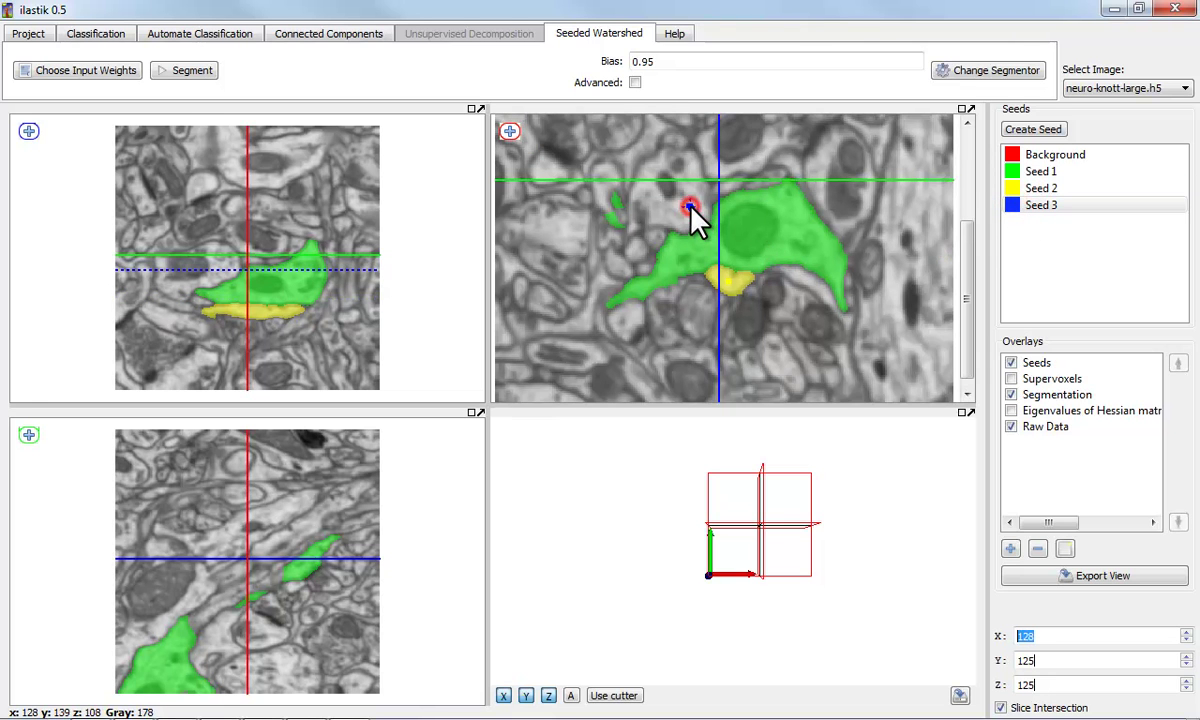
pyautogui.moveTo(672, 188); pyautogui.dragTo(692, 207)
pyautogui.click(190, 71)
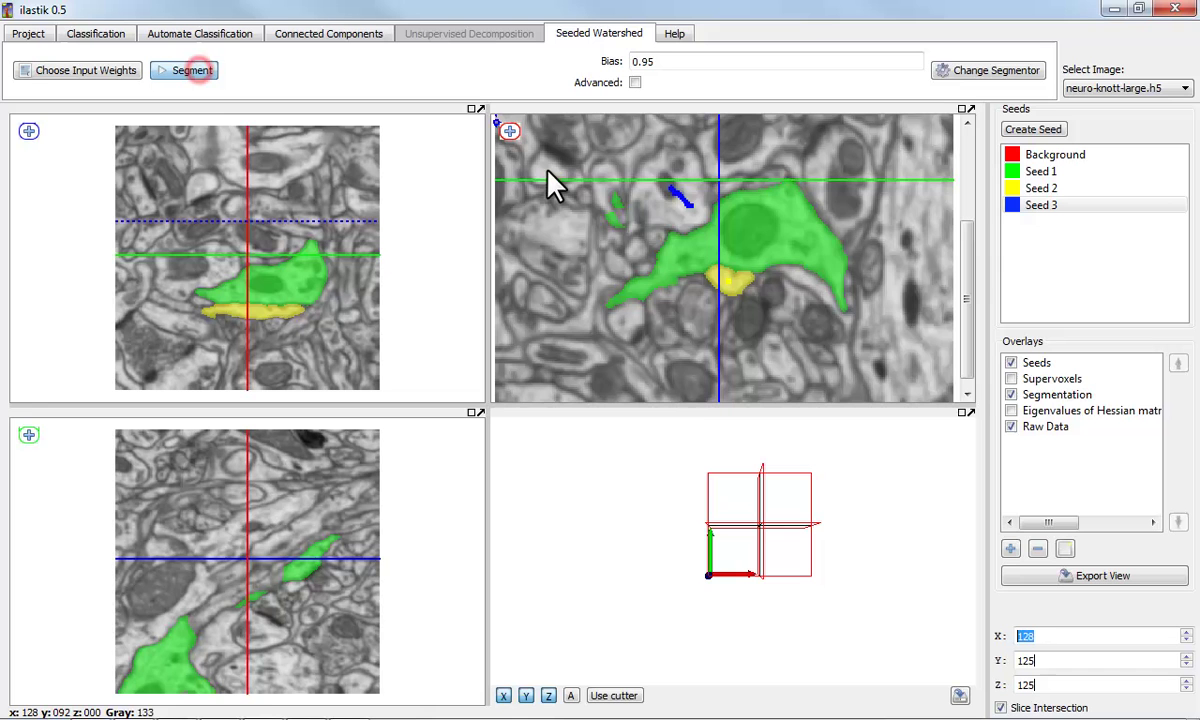
pyautogui.scroll(-4, 624, 268)
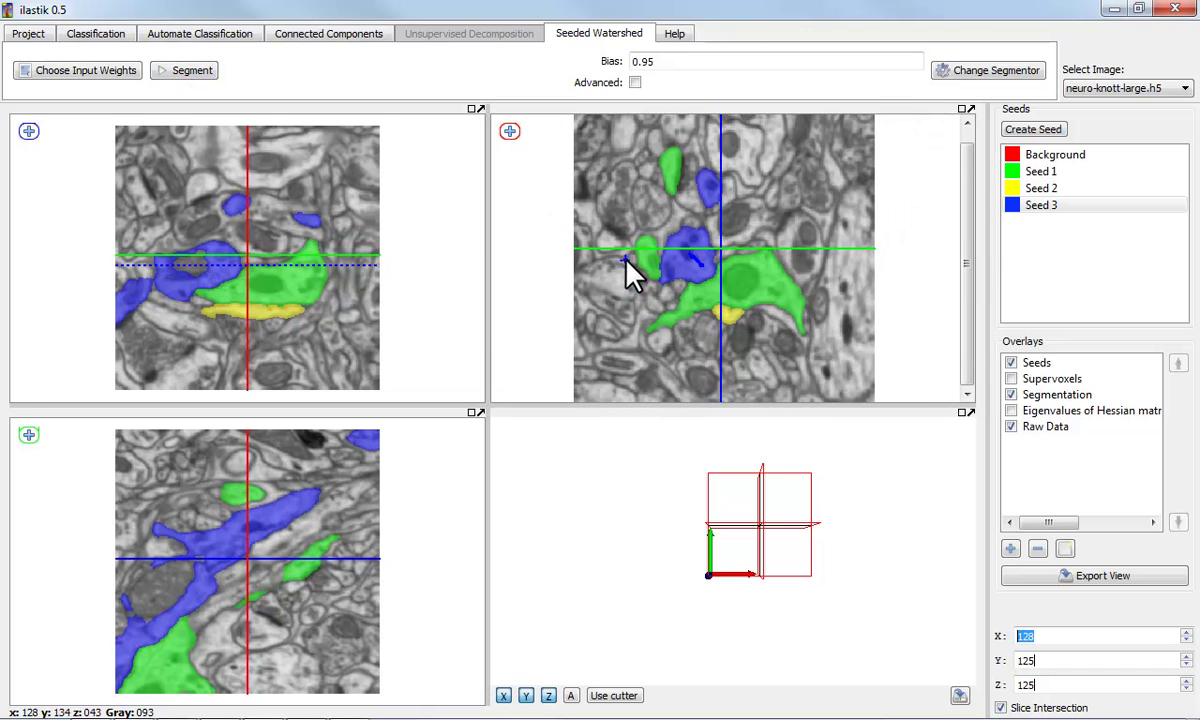
pyautogui.scroll(-10, 311, 325)
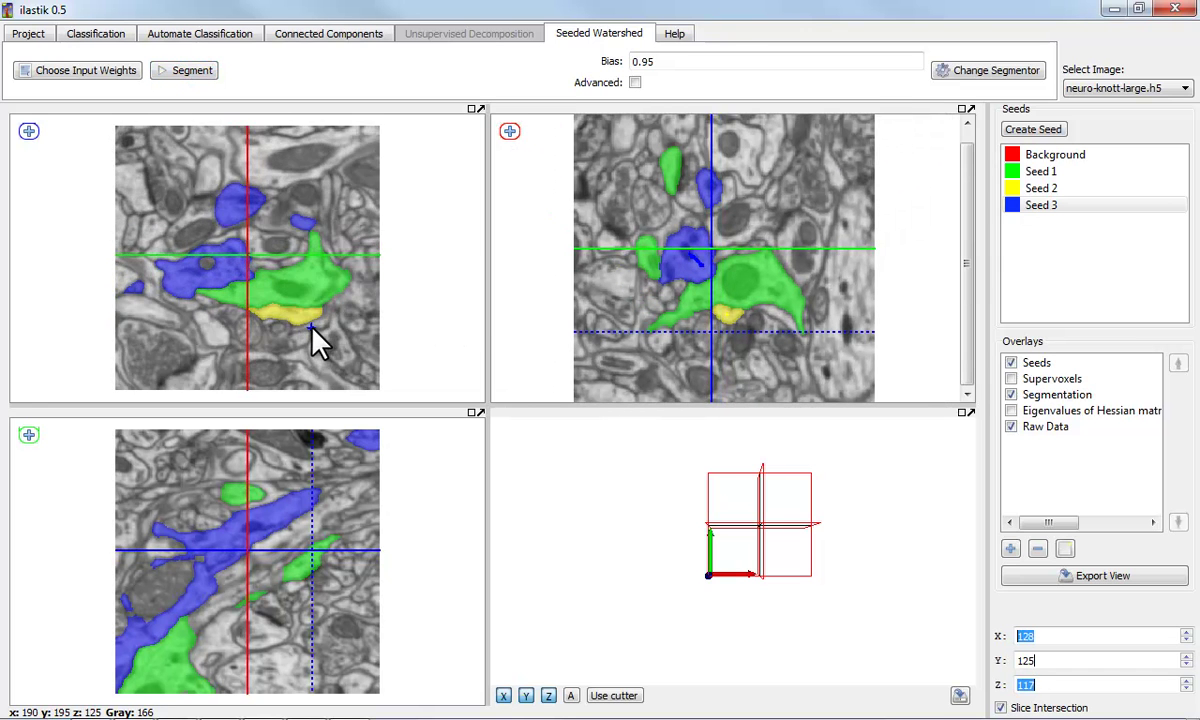
pyautogui.scroll(-3, 310, 327)
pyautogui.scroll(-13, 314, 468)
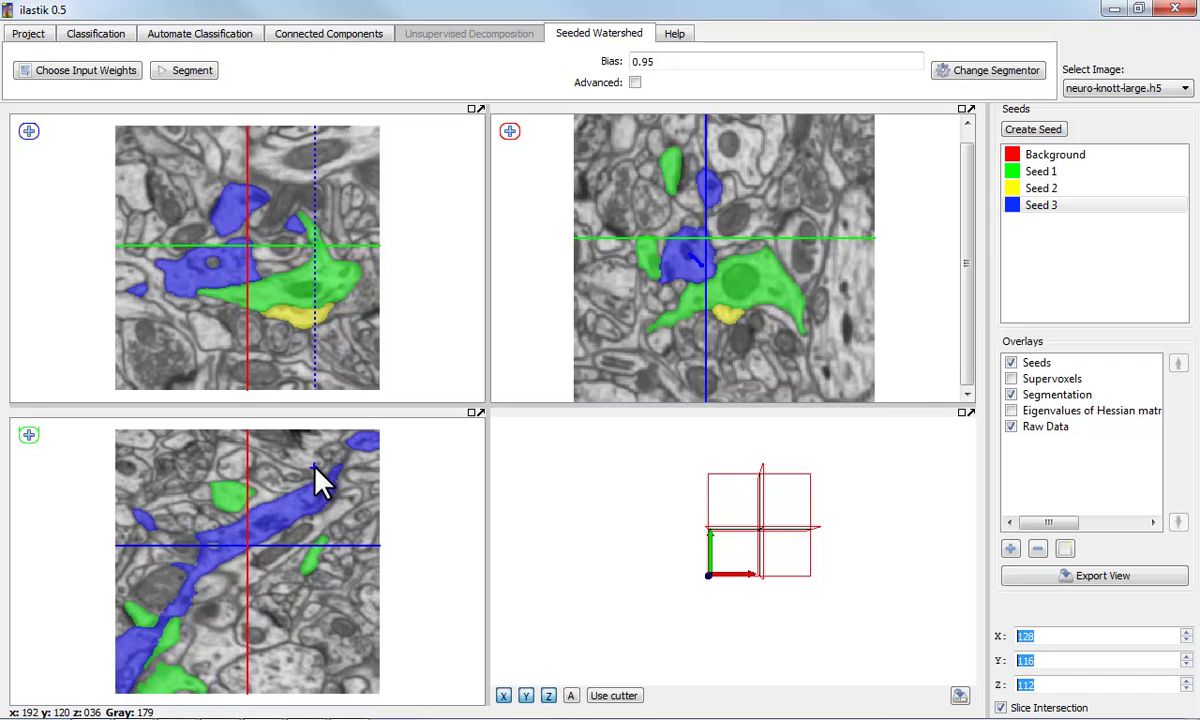
pyautogui.scroll(-1, 314, 468)
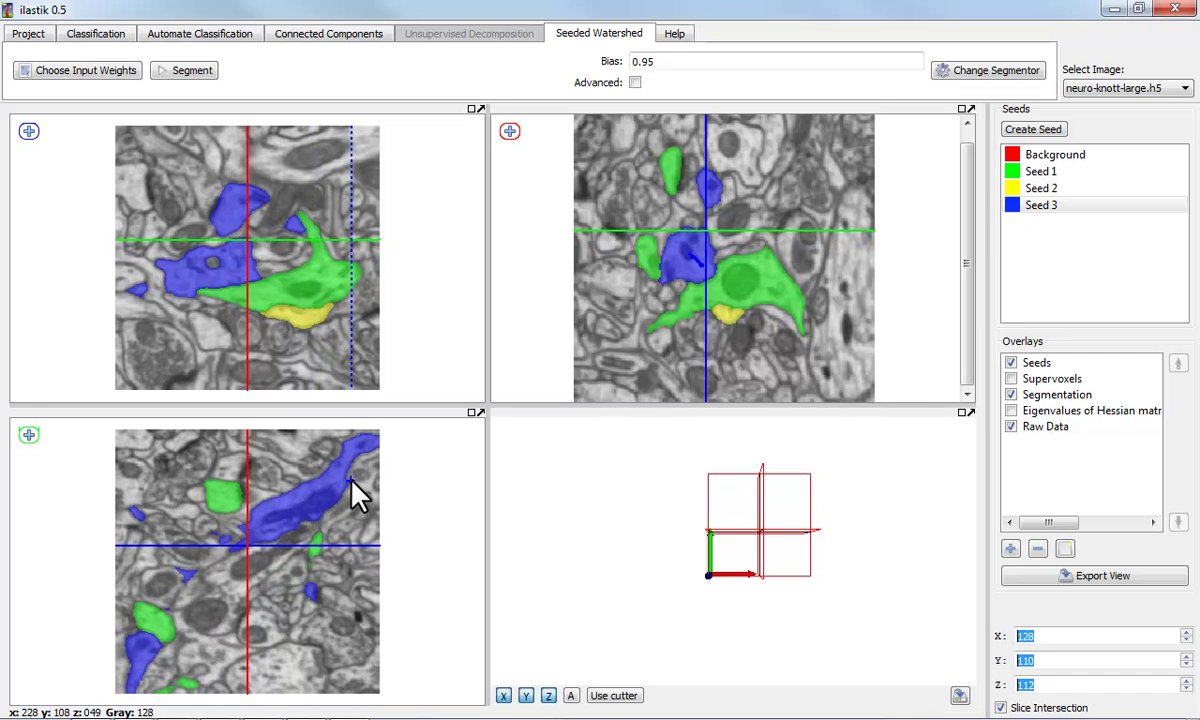
pyautogui.scroll(4, 350, 479)
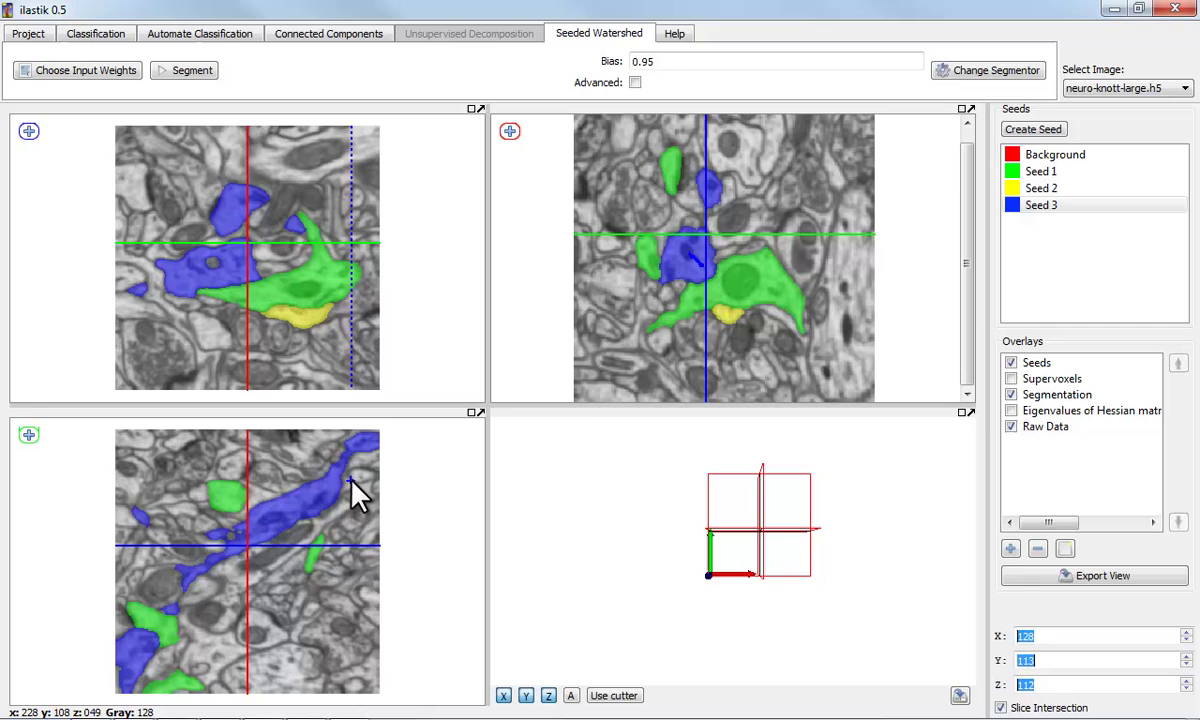
pyautogui.scroll(8, 170, 551)
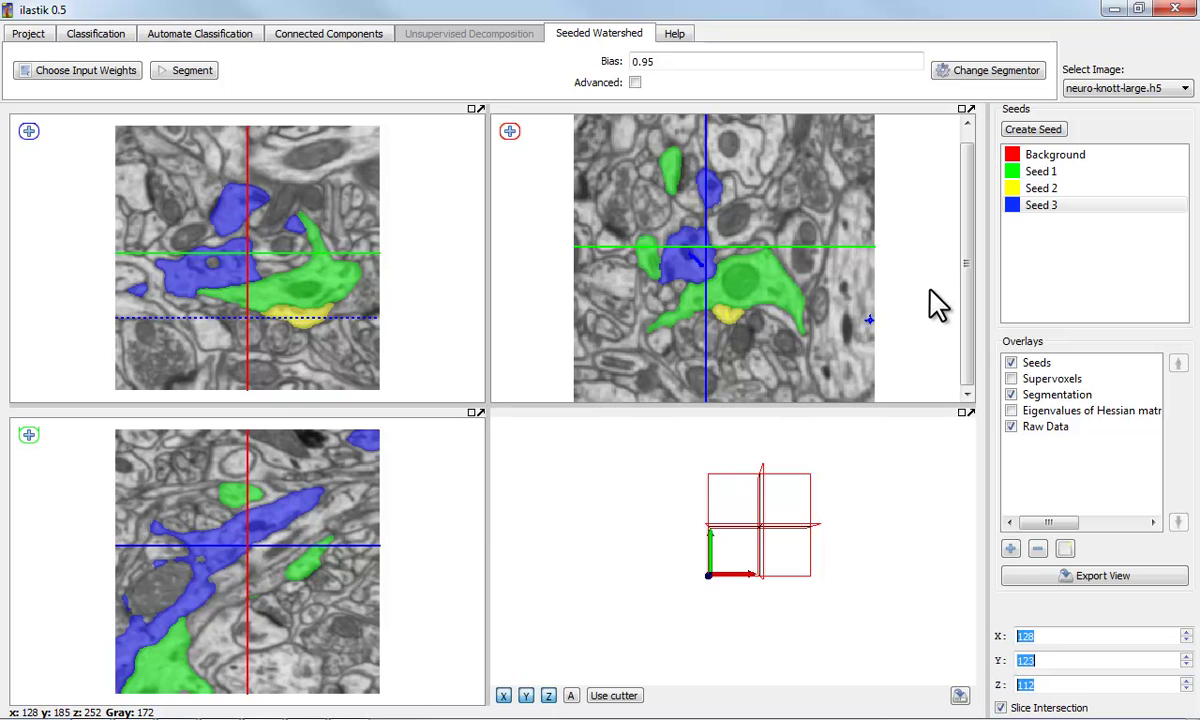
# Create Seed 4, paint it on the right-hand neuron, and segment it in magenta.
pyautogui.click(1036, 133)
pyautogui.click(1018, 222)
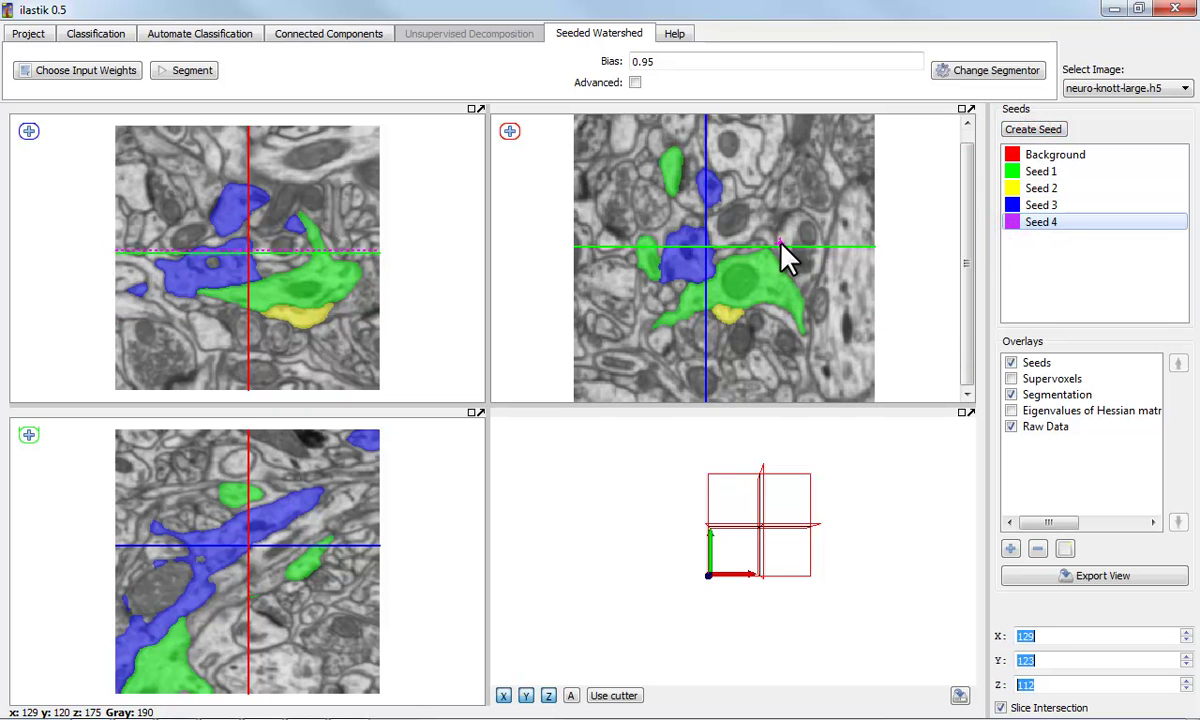
pyautogui.moveTo(780, 242); pyautogui.dragTo(795, 250)
pyautogui.click(182, 70)
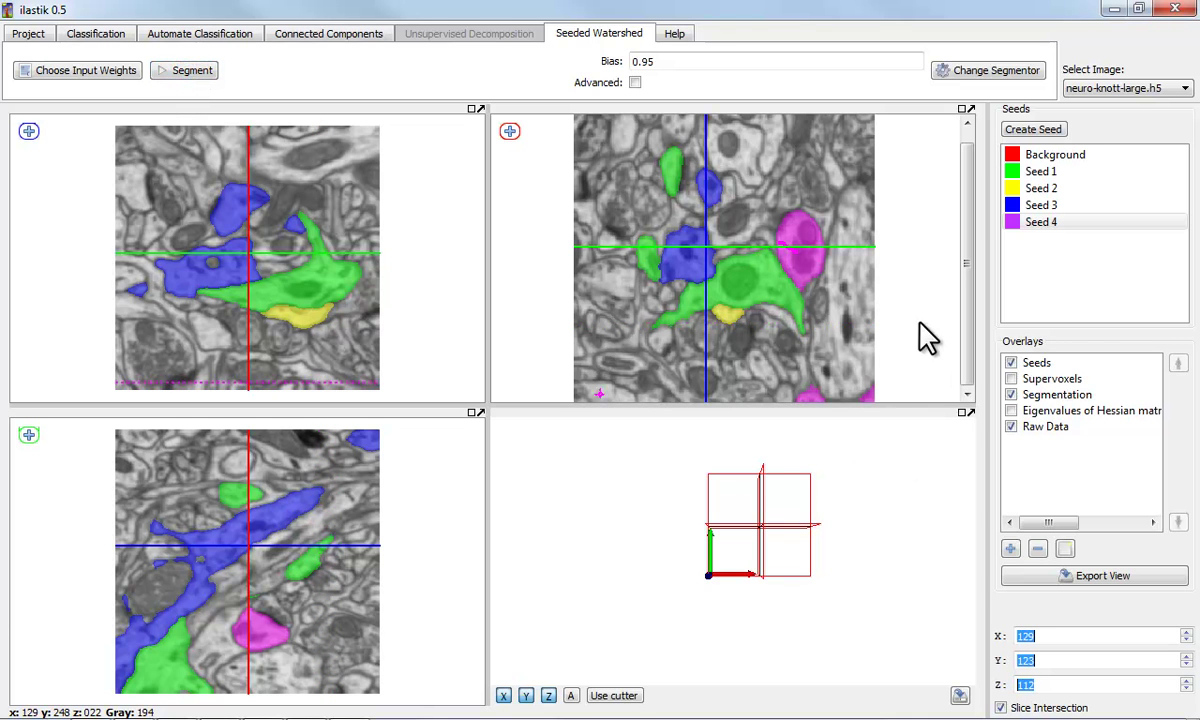
pyautogui.scroll(-1, 900, 350)
pyautogui.scroll(14, 822, 405)
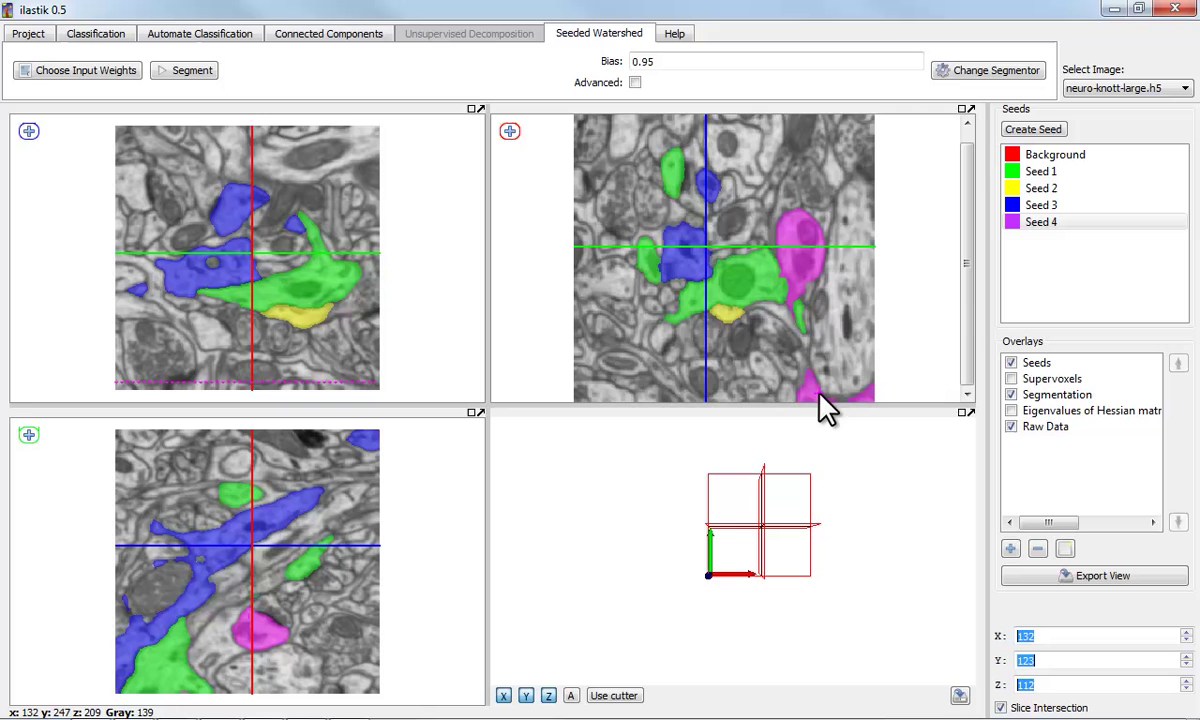
pyautogui.scroll(-4, 815, 338)
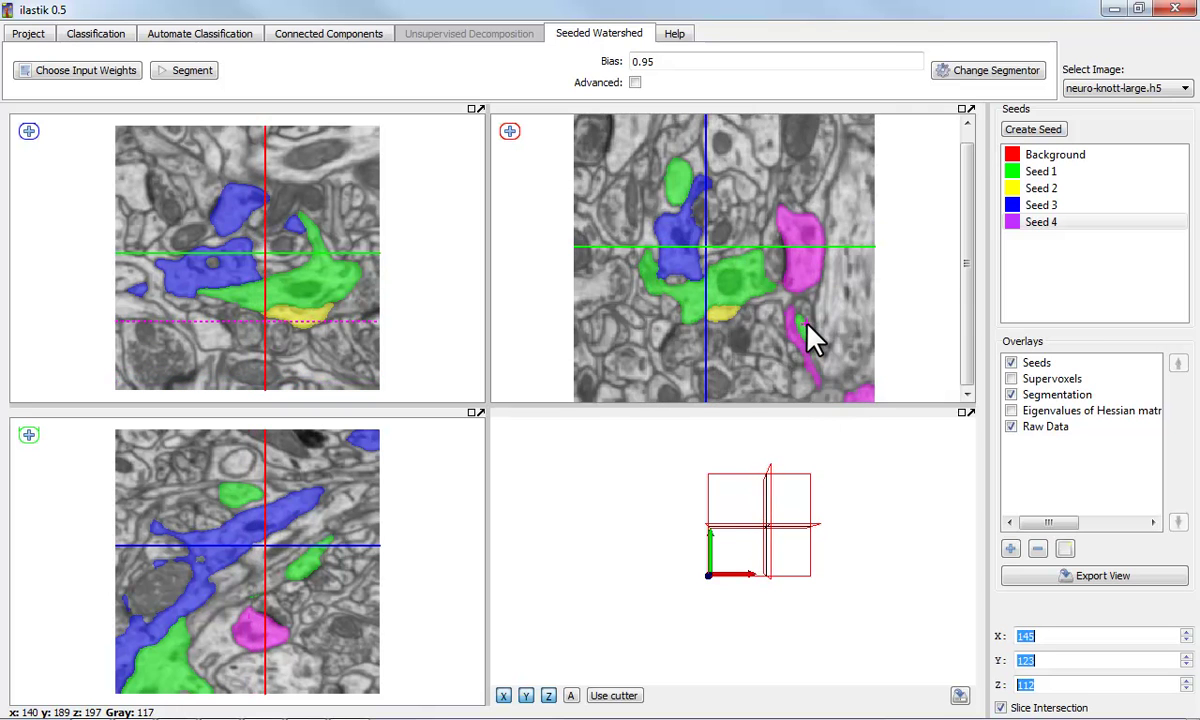
# Render the Segmentation overlay as a 3D mesh via Display 3D and rotate it to a side view.
pyautogui.rightClick(1032, 397)
pyautogui.click(1094, 409)
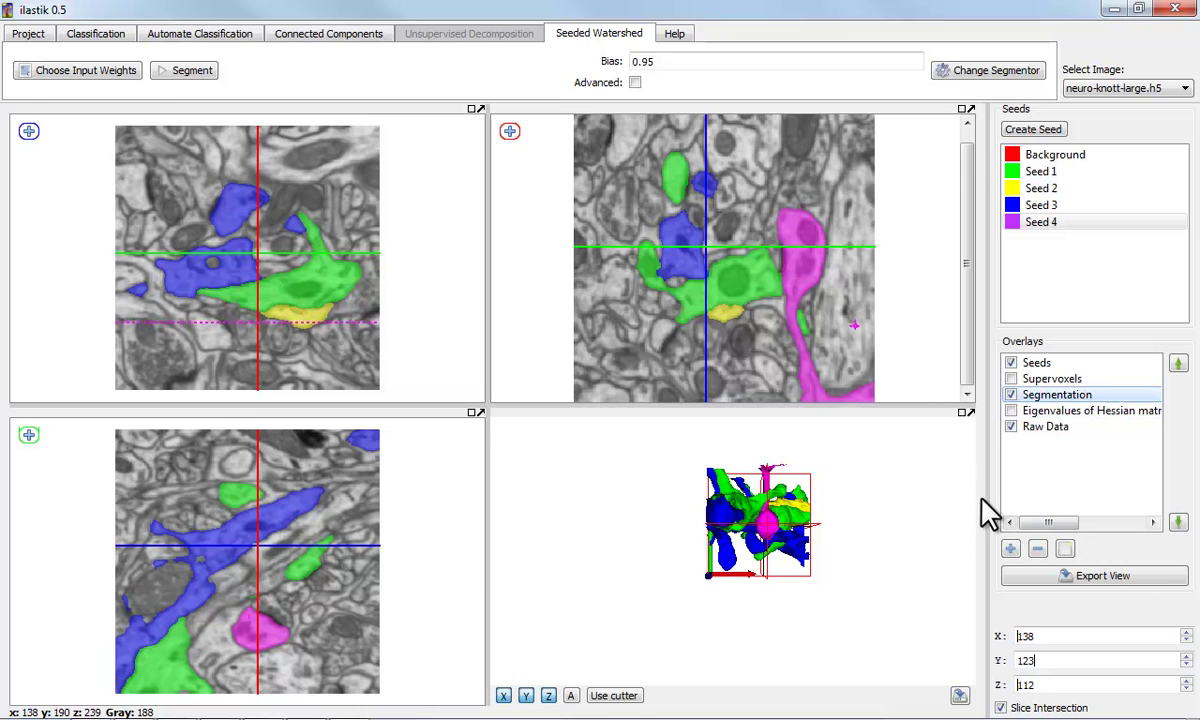
pyautogui.moveTo(946, 473); pyautogui.dragTo(851, 580)
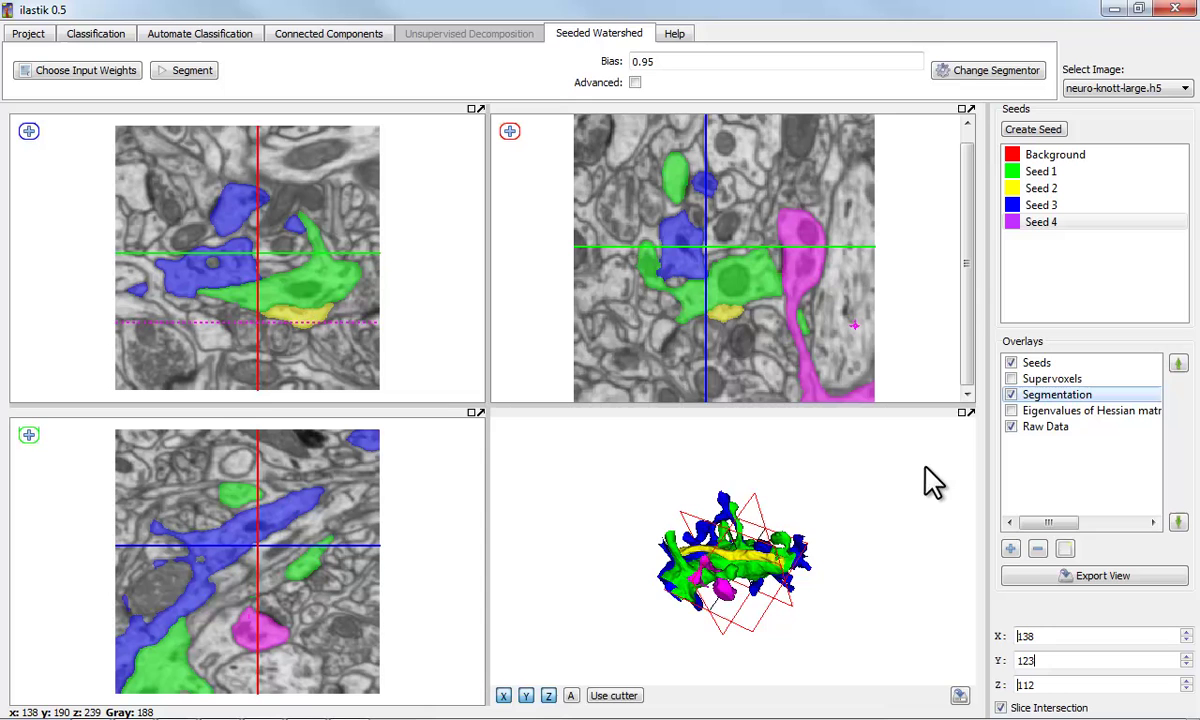
# Detach the 3D view into its own window, centre it on screen and enlarge it.
pyautogui.click(964, 413)
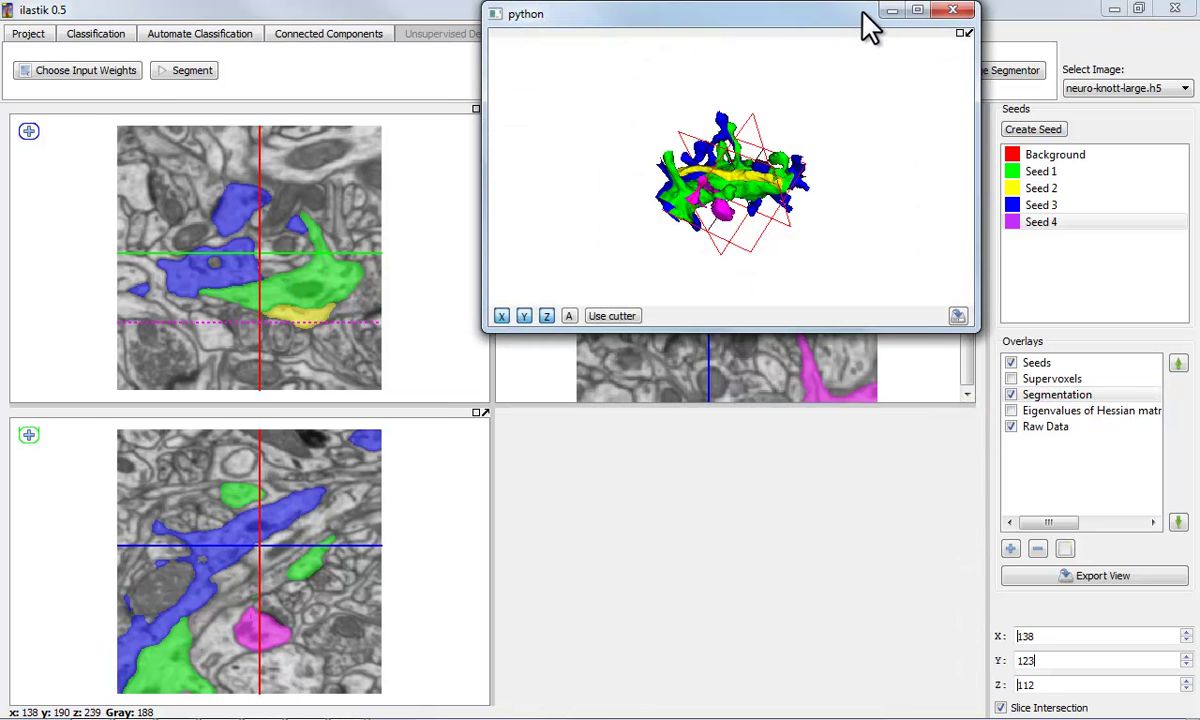
pyautogui.moveTo(860, 12); pyautogui.dragTo(757, 57)
pyautogui.moveTo(375, 378); pyautogui.dragTo(124, 592)
# Zoom and rotate the four-neuron mesh, then shift the Z slice plane up to 193.
pyautogui.scroll(4, 726, 477)
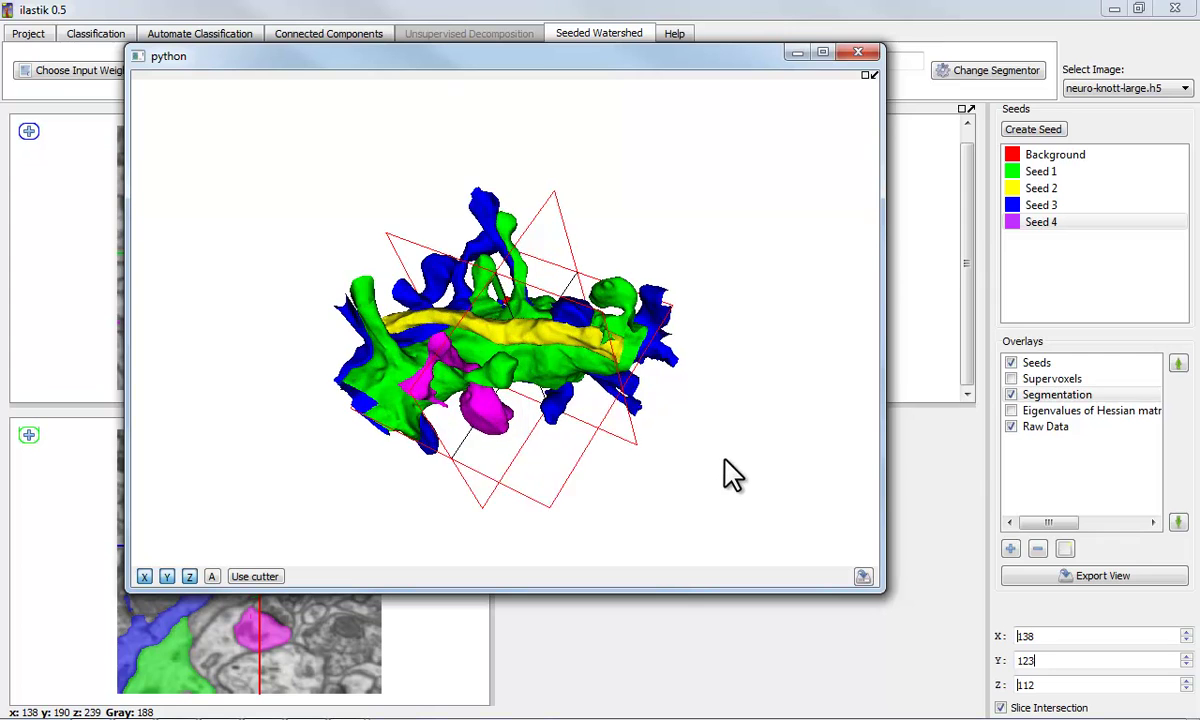
pyautogui.moveTo(777, 405); pyautogui.dragTo(308, 522)
pyautogui.moveTo(785, 429); pyautogui.dragTo(565, 272)
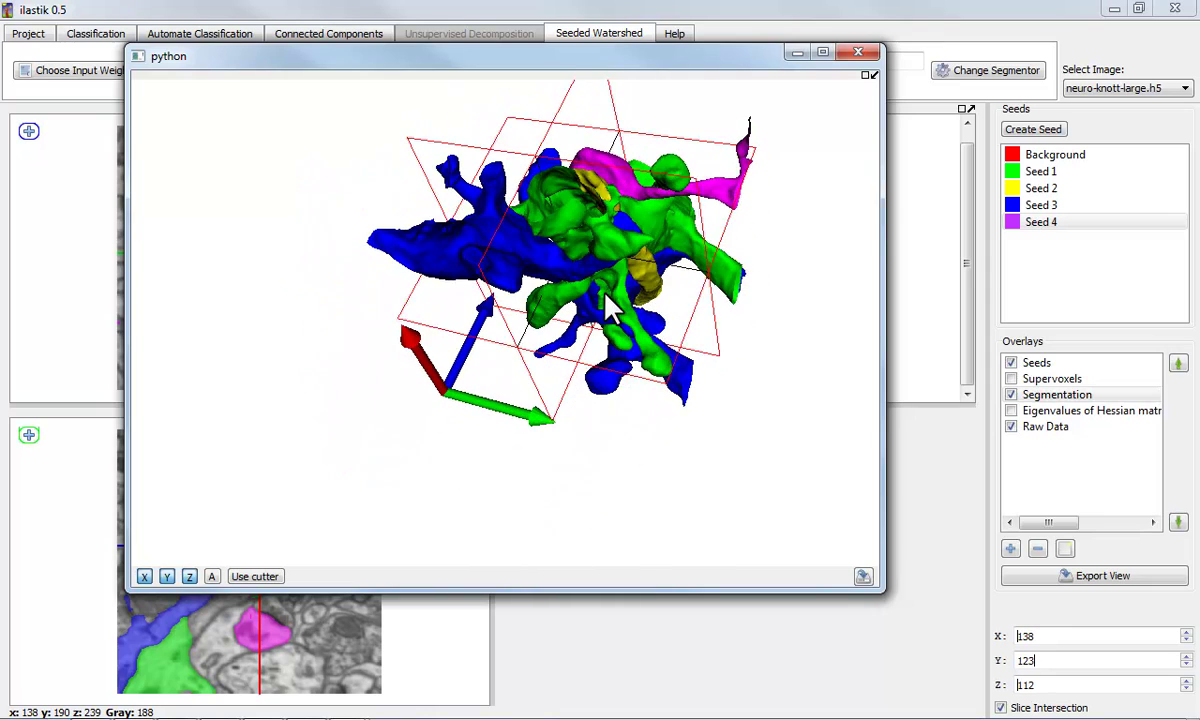
pyautogui.moveTo(413, 138); pyautogui.dragTo(737, 90)
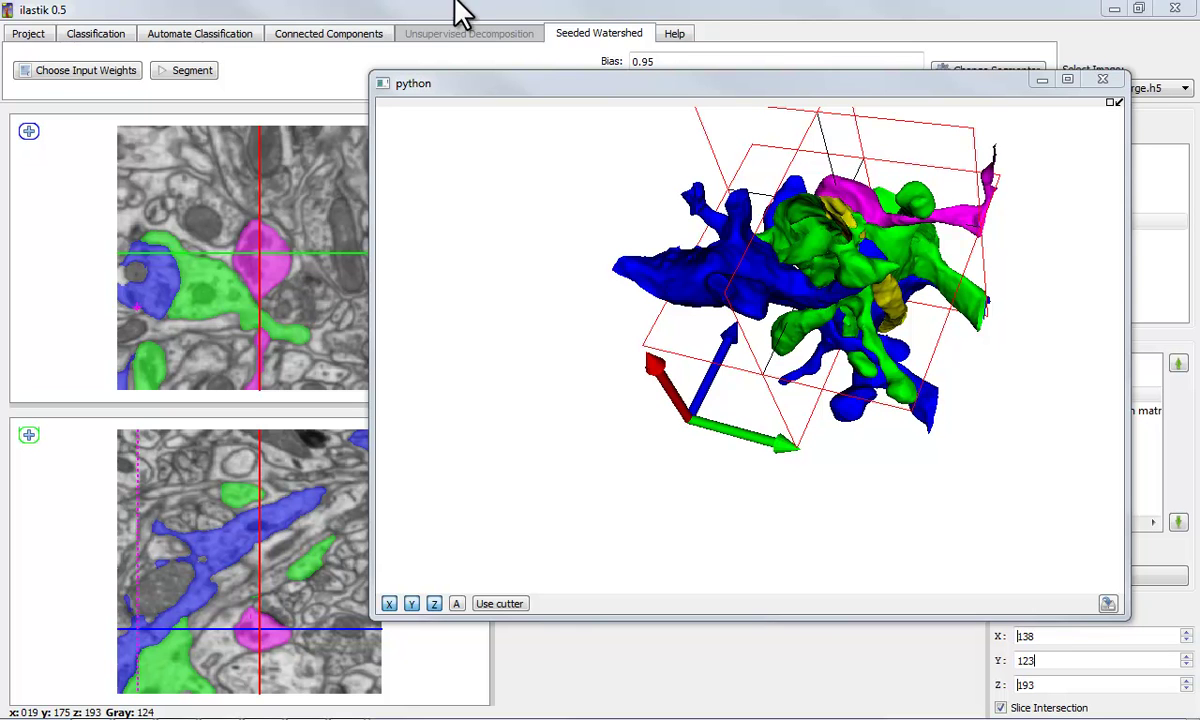
pyautogui.click(1041, 80)
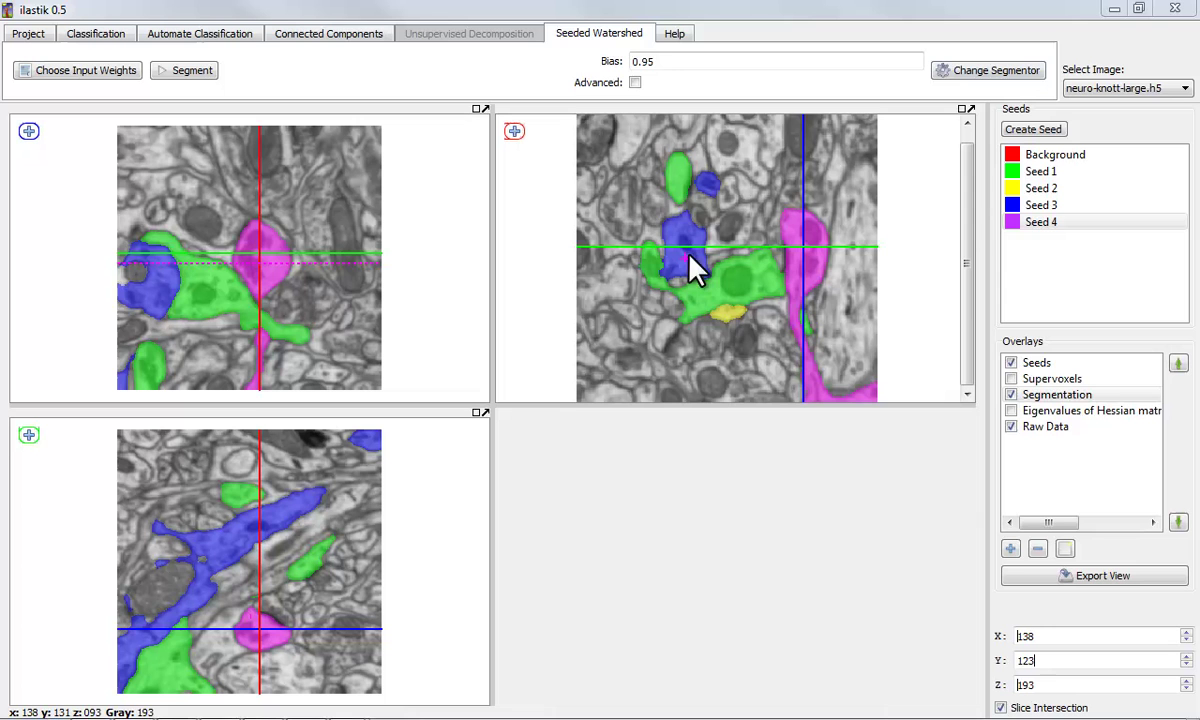